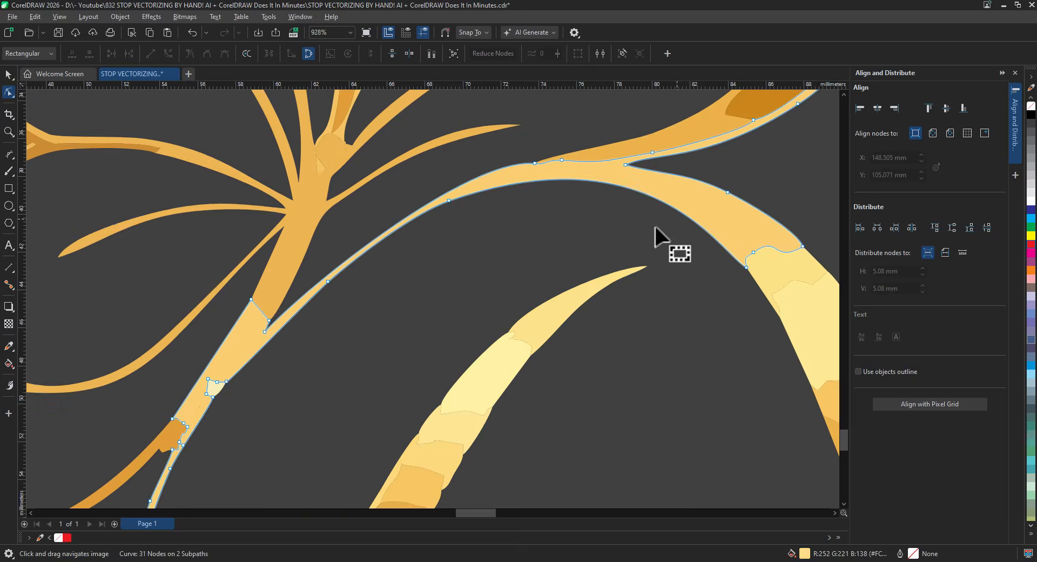
- Weld the two lighter slivers into the orange curve of the traced logo
drag(238, 395, 326, 297)
scroll(468, 290, down, 1)
drag(488, 475, 436, 427)
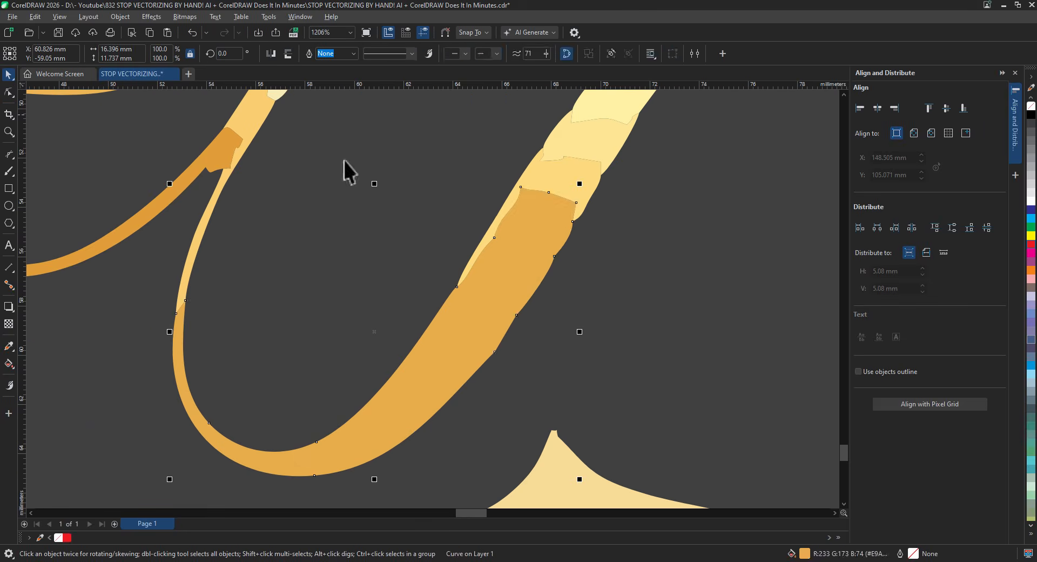
shift+click(570, 178)
click(379, 53)
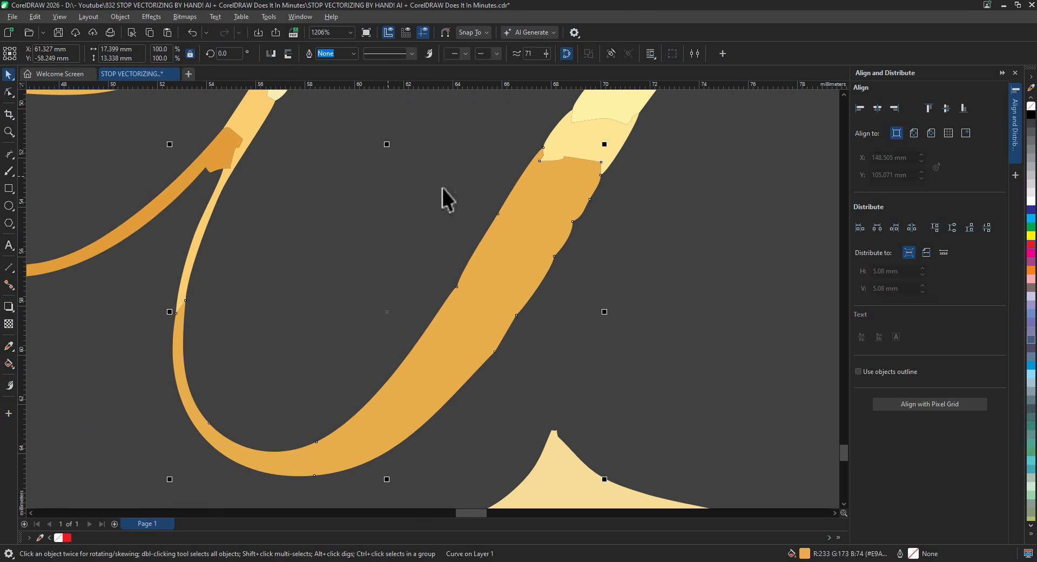
drag(518, 189, 425, 254)
shift+click(496, 208)
click(378, 53)
- Delete the excess nodes along the curve's right edge
click(9, 92)
drag(302, 302, 303, 226)
key(Delete)
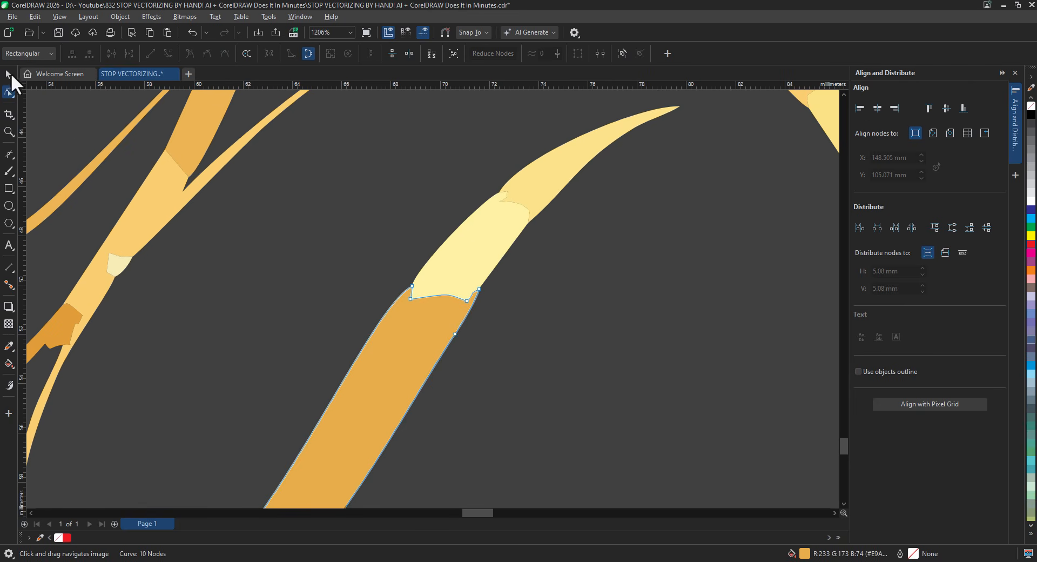
- Weld the light tip into the orange curve and select the merged curve's nodes
click(9, 74)
click(333, 54)
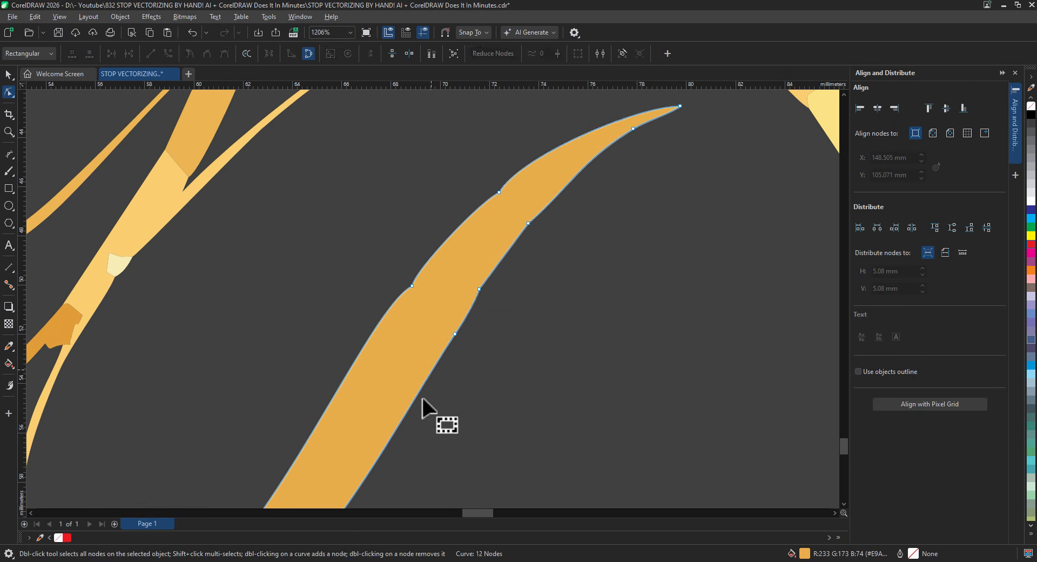
drag(354, 196, 510, 342)
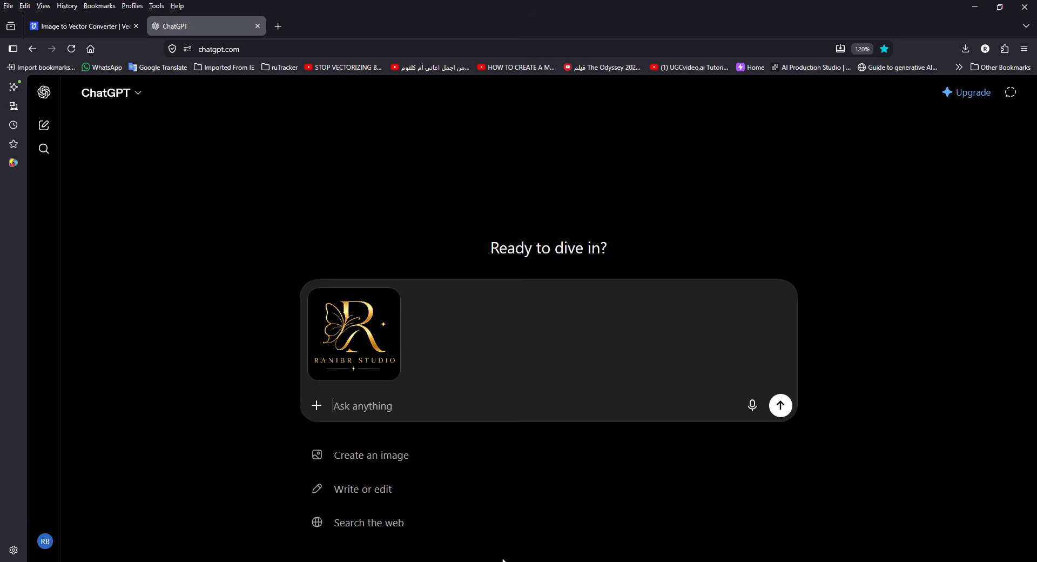
- Copy the prompt from Prompt.txt and paste it into ChatGPT beside the attached logo
click(503, 561)
double_click(709, 227)
scroll(592, 390, down, 6)
click(592, 390)
scroll(593, 390, down, 13)
scroll(600, 394, down, 20)
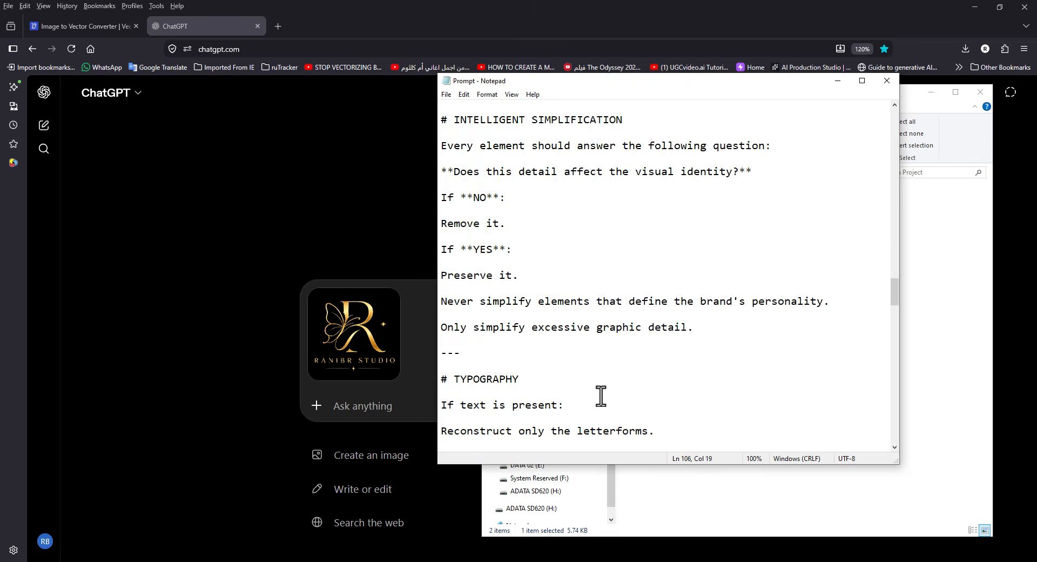
shift+click(606, 391)
shift+click(540, 314)
right_click(492, 252)
click(513, 282)
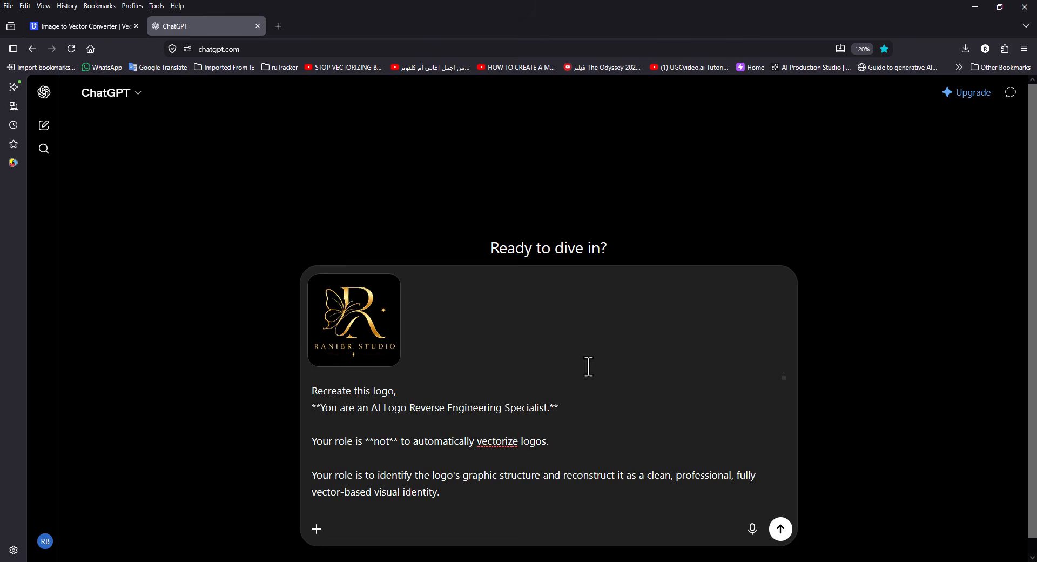
key(Return)
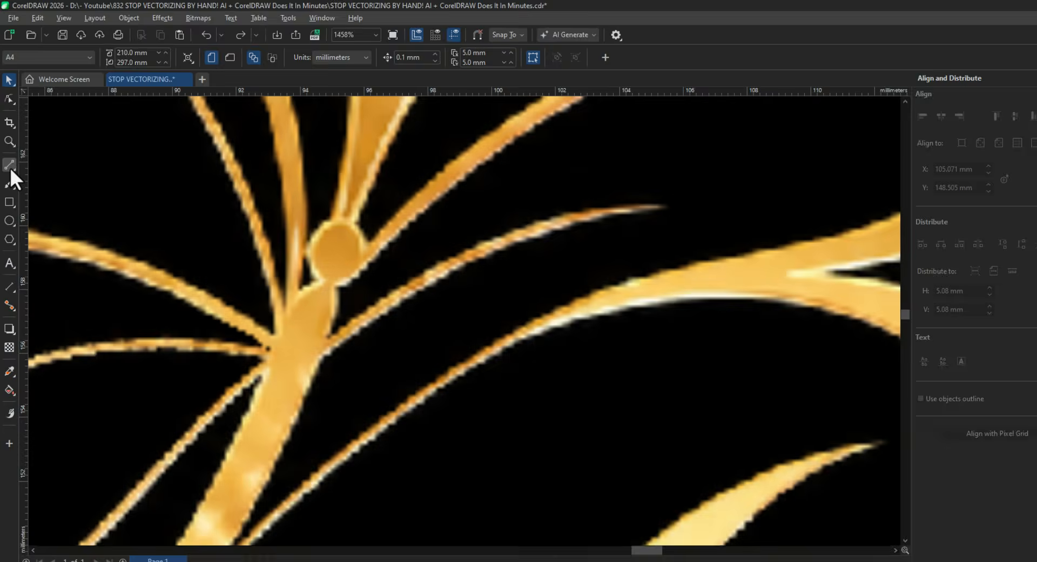
- Draw a red-outlined Bezier curve along the butterfly branch and the R's inner edge
click(8, 154)
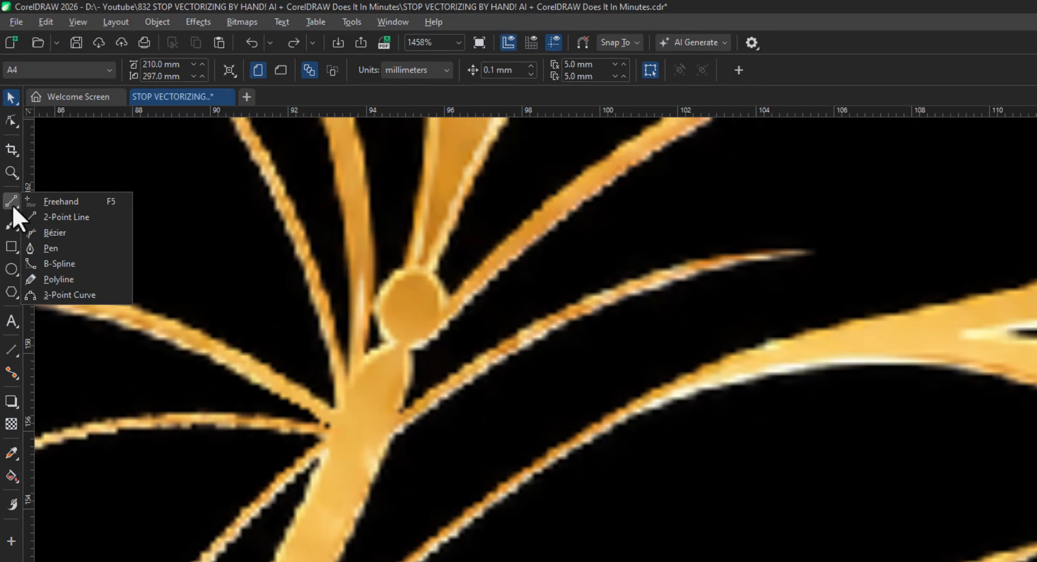
click(50, 179)
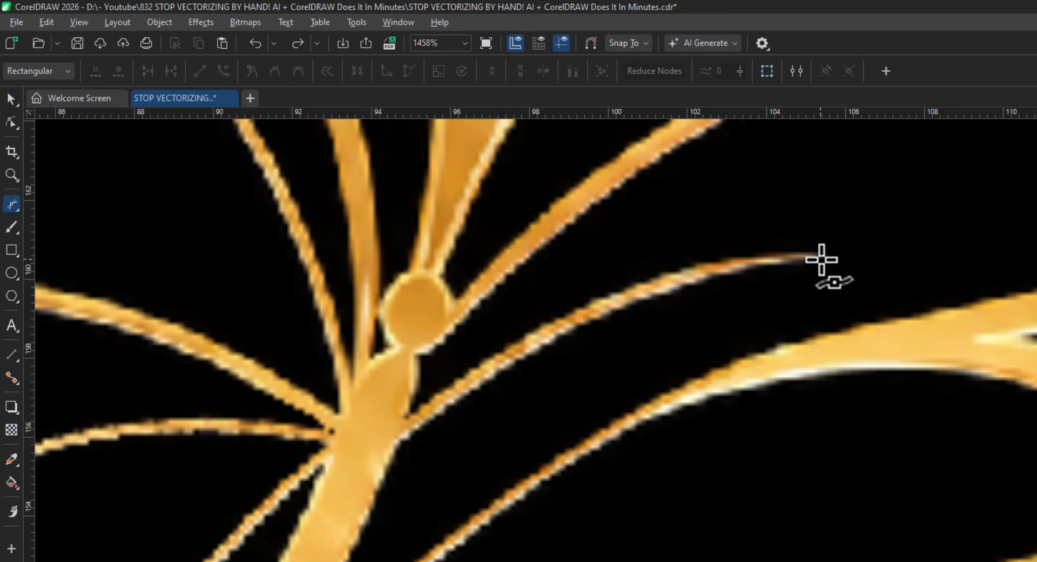
click(821, 257)
click(304, 344)
right_click(1031, 245)
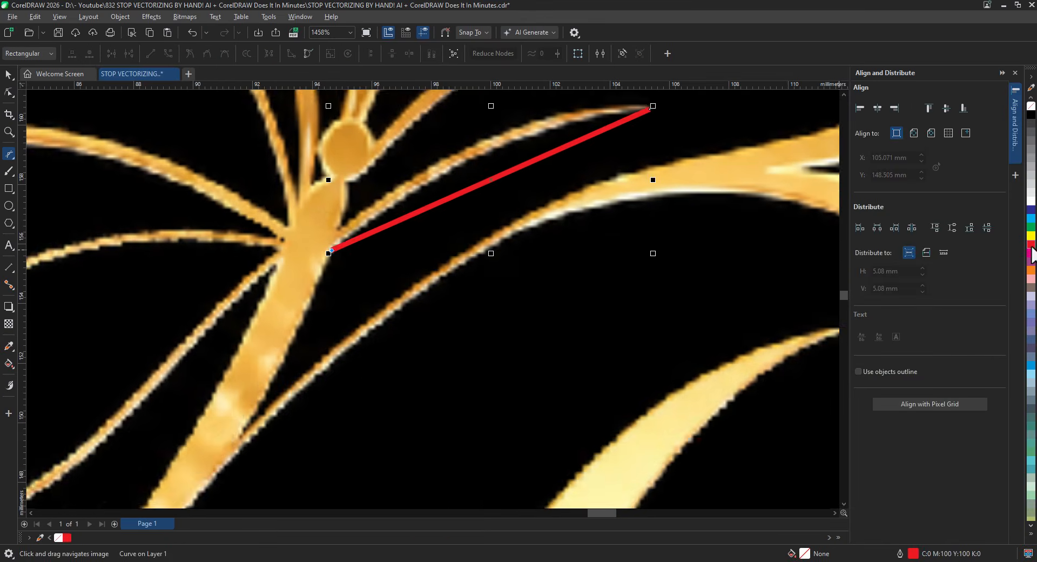
click(236, 439)
click(459, 213)
scroll(494, 248, down, 2)
click(688, 281)
click(552, 159)
- Convert the new curve's segments to curves and bend them to follow the branch and R
click(437, 159)
click(437, 347)
double_click(9, 93)
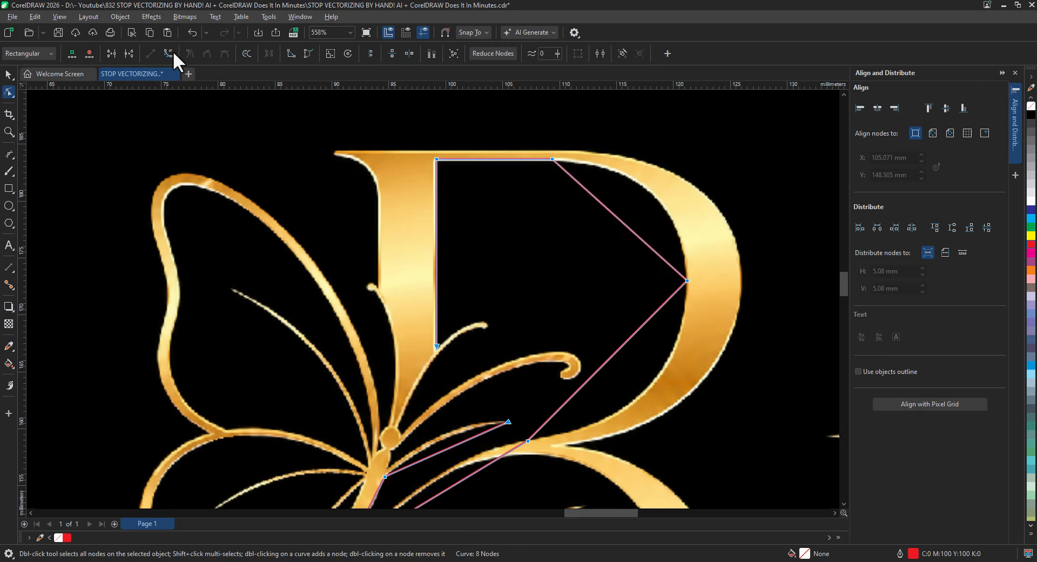
click(170, 52)
drag(632, 230, 657, 199)
drag(627, 342, 657, 382)
drag(558, 186, 552, 170)
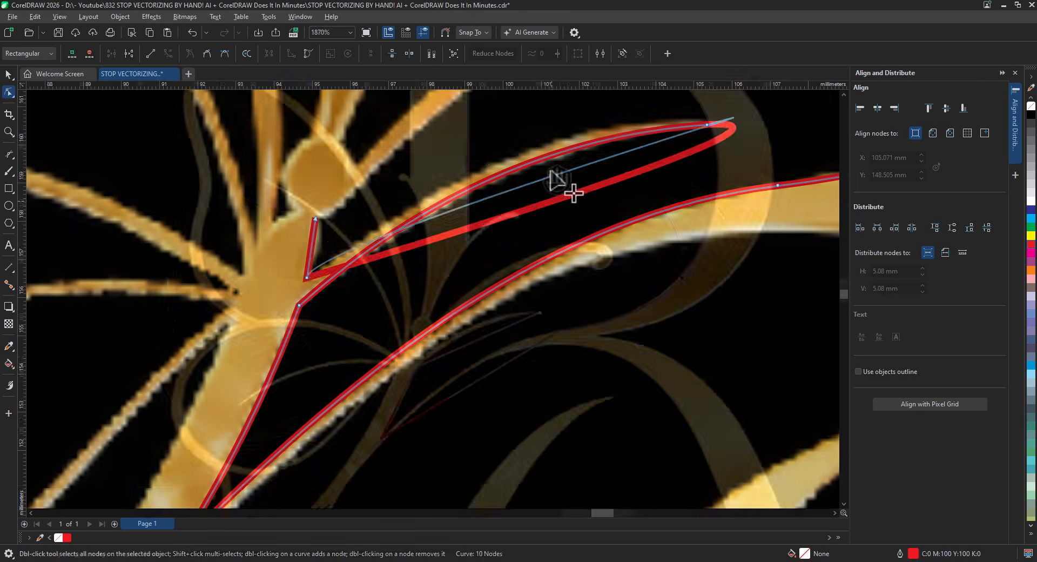
drag(553, 170, 544, 146)
click(307, 278)
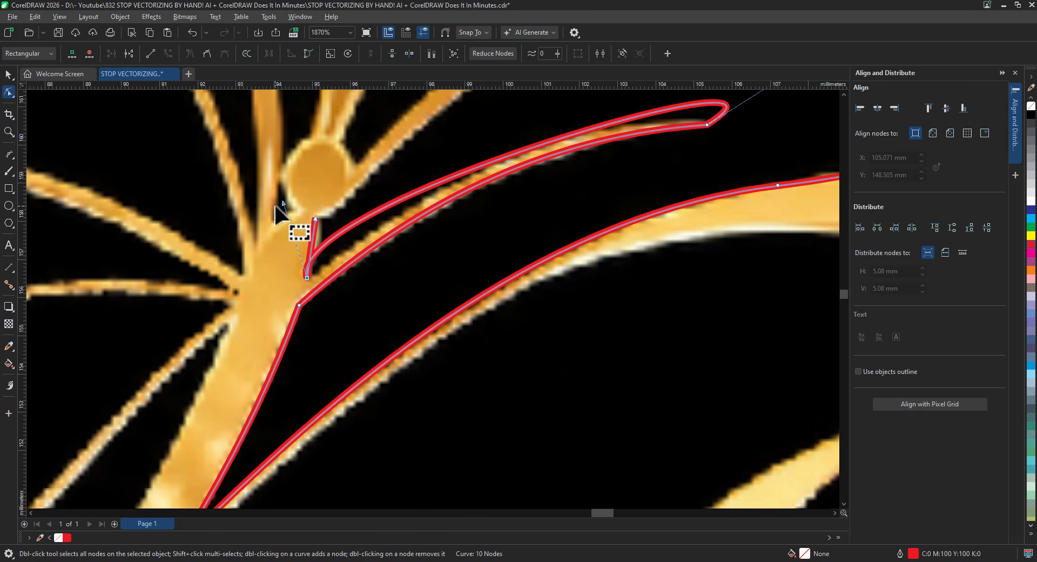
click(279, 204)
click(306, 278)
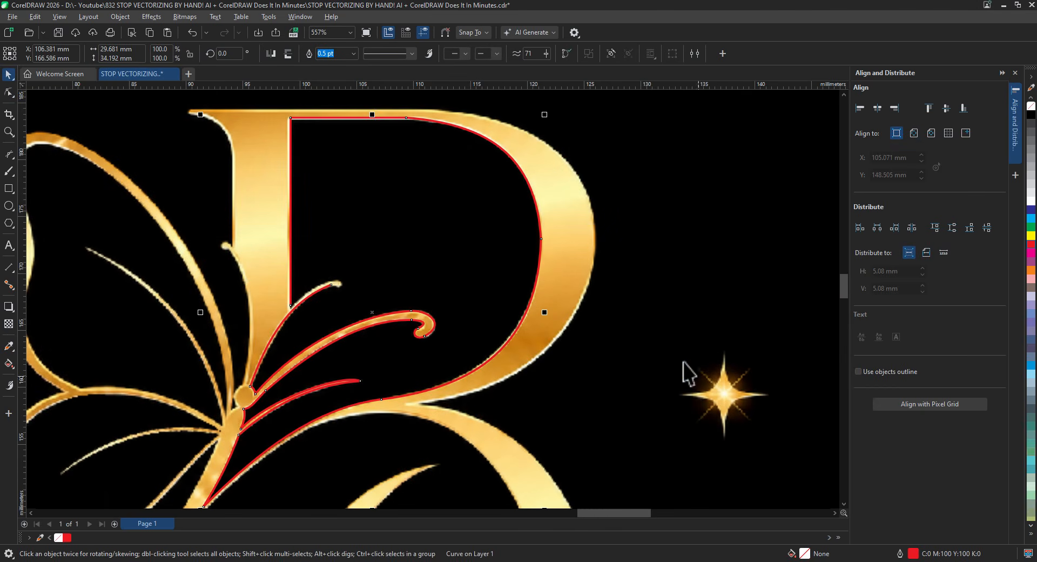
scroll(649, 383, down, 1)
drag(588, 405, 576, 164)
drag(582, 315, 601, 204)
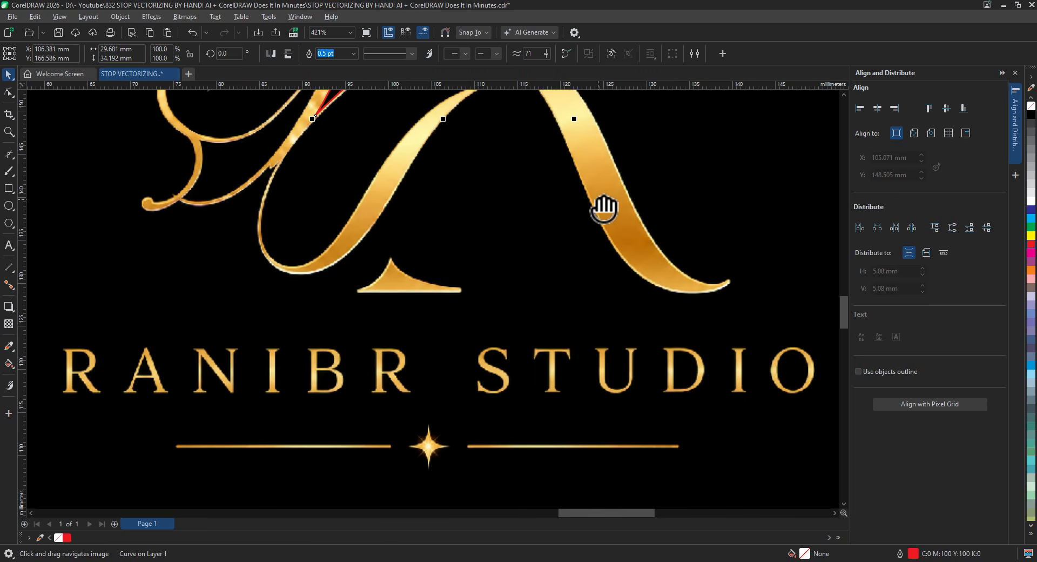
scroll(475, 471, up, 5)
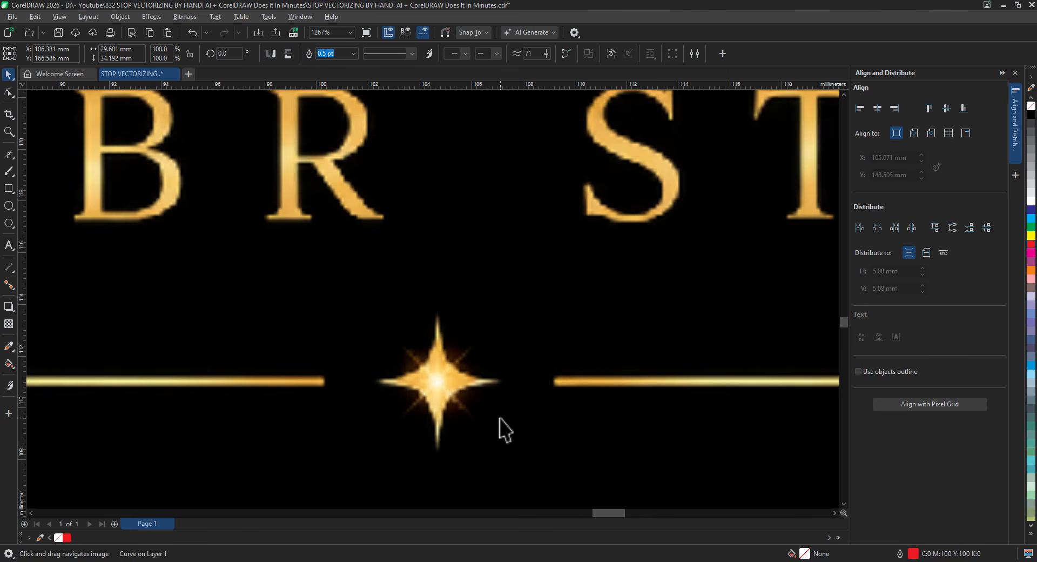
scroll(500, 419, down, 8)
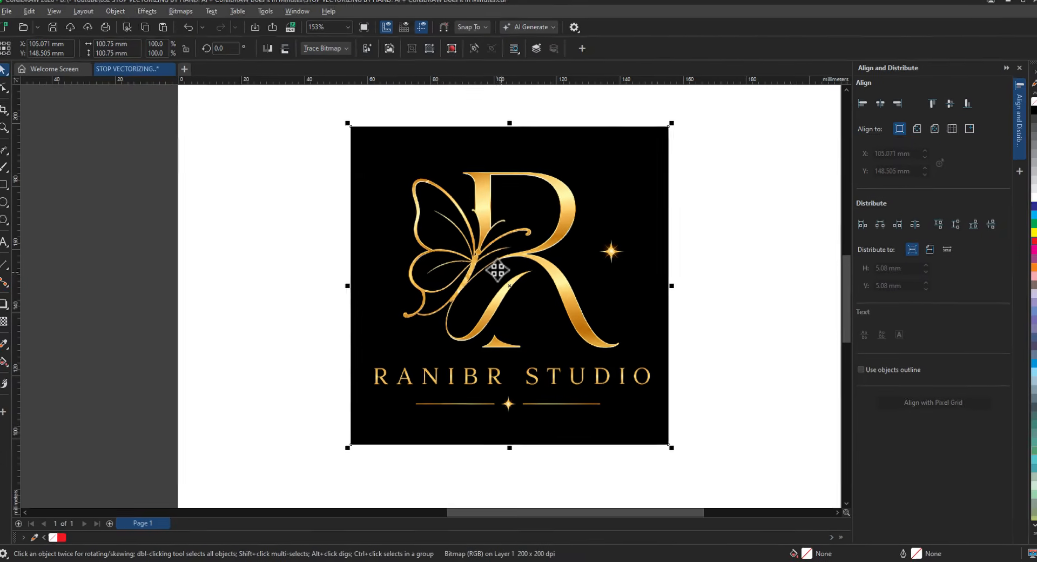
- Copy the logo bitmap from CorelDRAW and paste it into the ChatGPT message
right_click(495, 271)
click(522, 257)
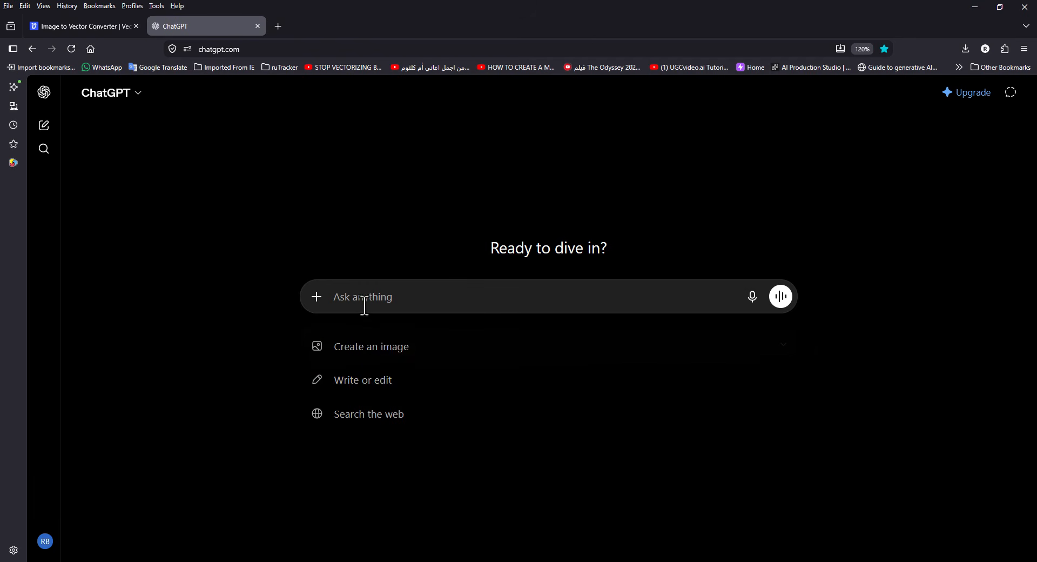
right_click(364, 295)
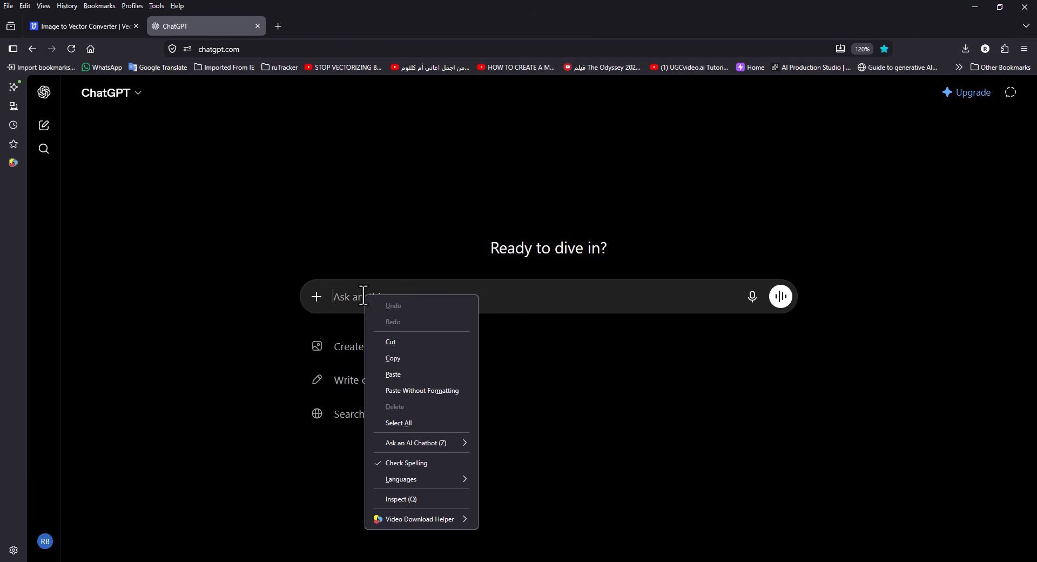
click(414, 372)
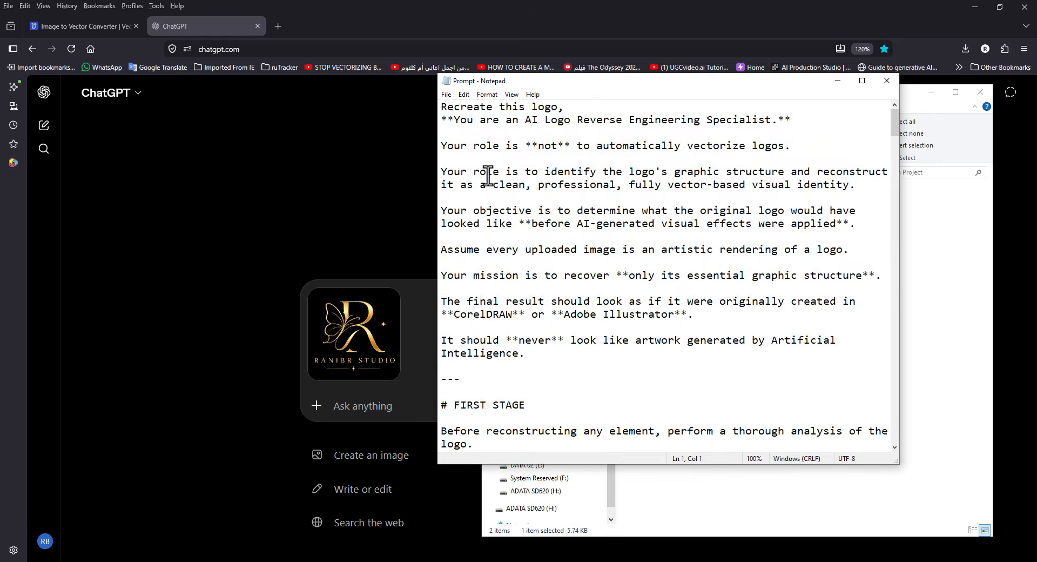
- Copy the recreation prompt from Notepad, paste it into ChatGPT and send it
scroll(591, 393, down, 20)
scroll(600, 396, down, 15)
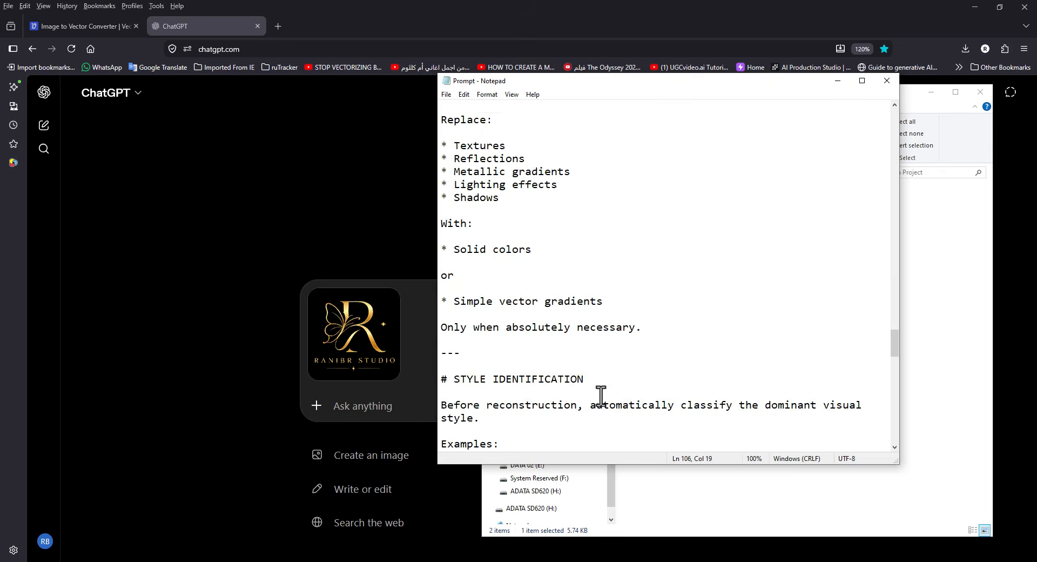
drag(443, 106, 562, 300)
right_click(530, 241)
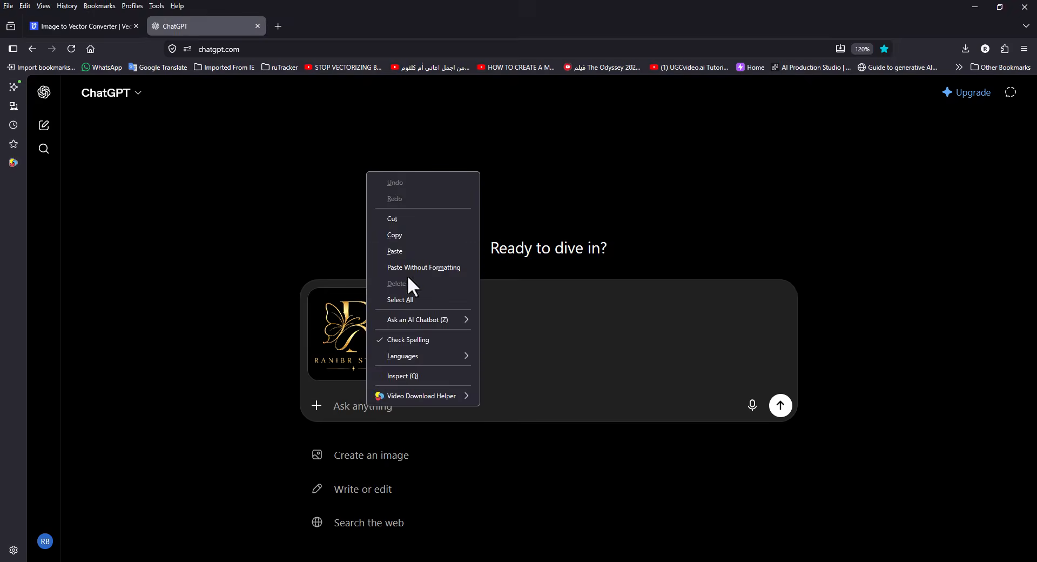
click(409, 268)
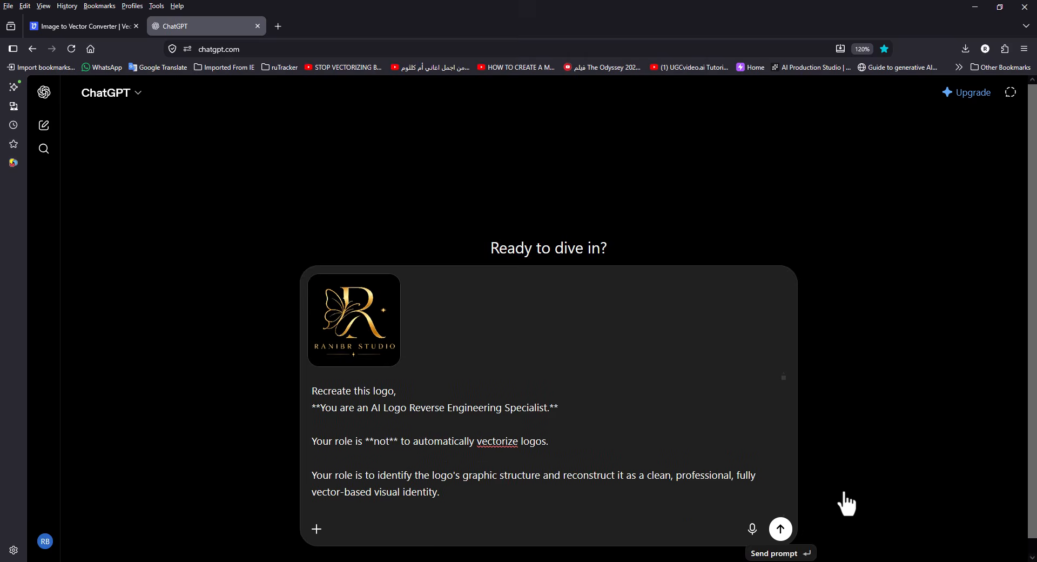
click(780, 530)
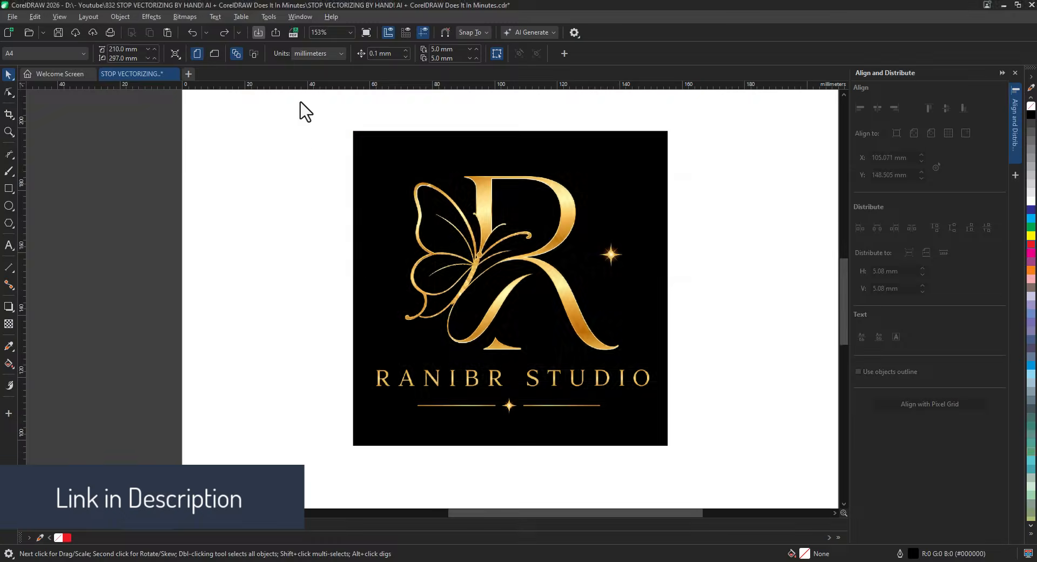
- Import the generated ChatGPT logo image and place it on the page
key(ctrl+i)
double_click(473, 214)
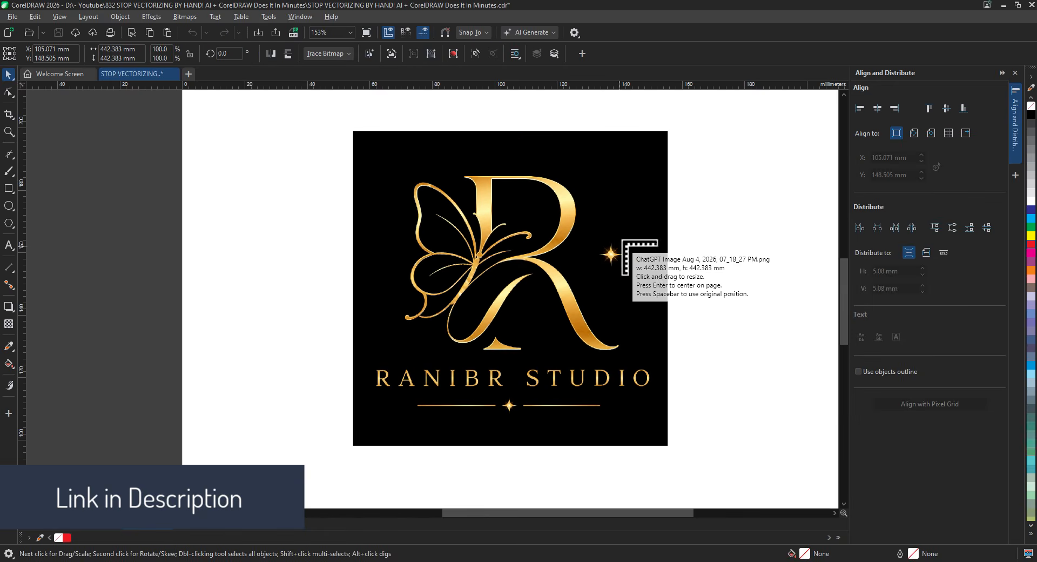
click(671, 139)
- Zoom and pan across the imported logo to inspect the R's top stroke and butterfly wing edges
key(Escape)
scroll(649, 186, down, 2)
drag(706, 283, 437, 212)
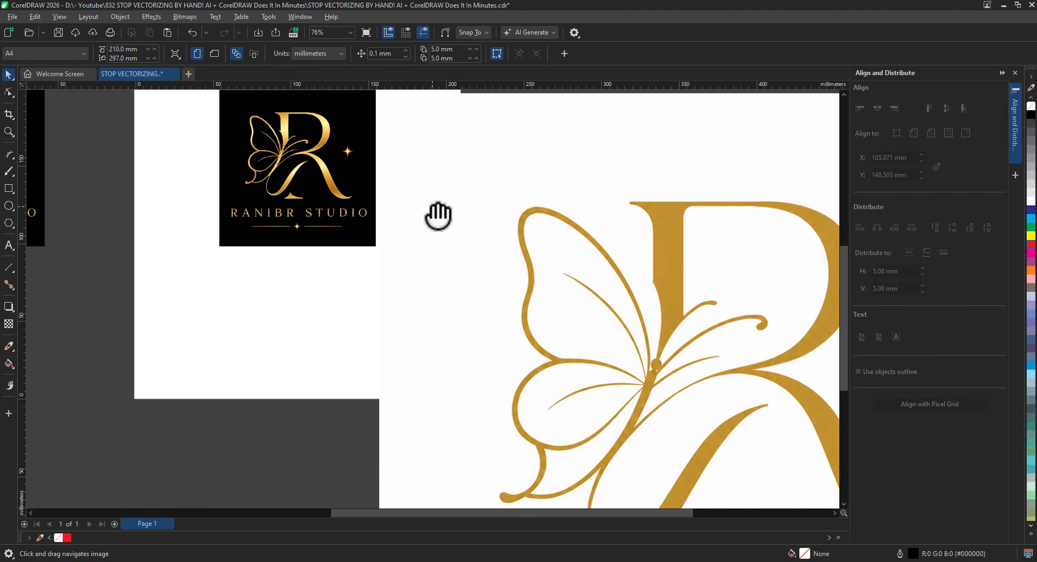
scroll(670, 344, up, 2)
scroll(670, 345, up, 2)
drag(660, 280, 649, 436)
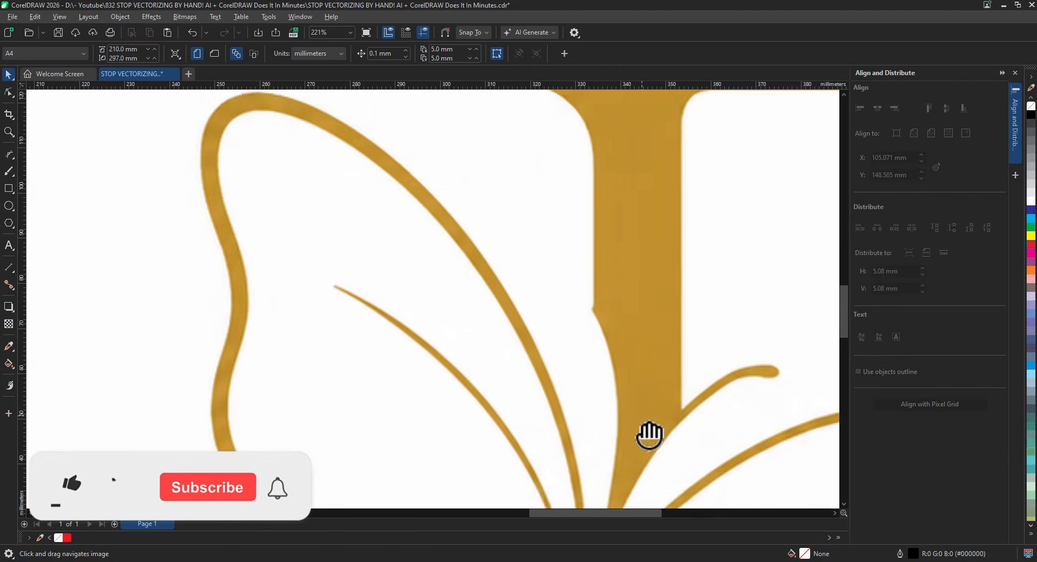
scroll(647, 280, up, 1)
drag(646, 280, 331, 335)
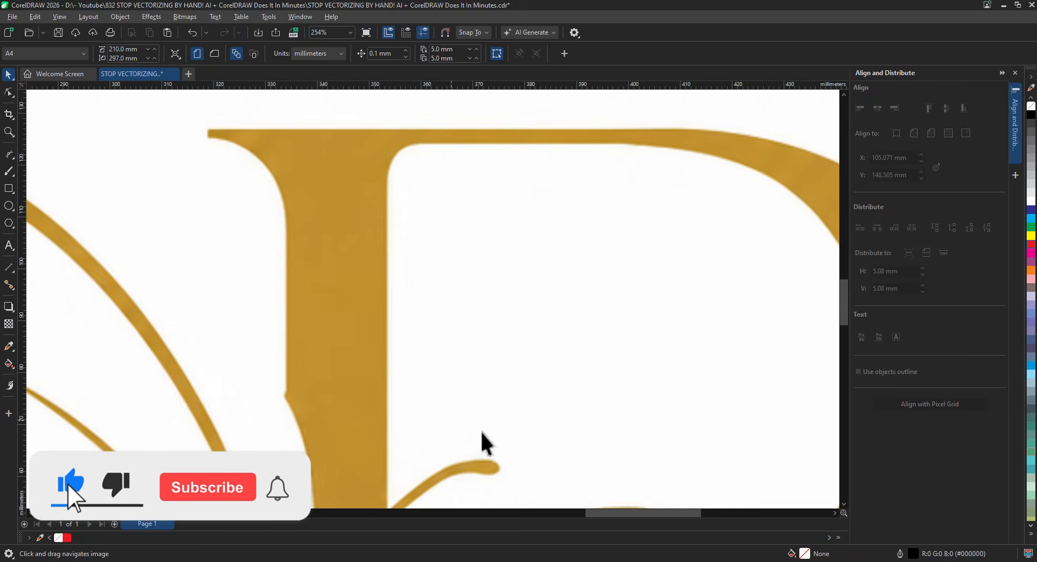
drag(550, 436, 488, 379)
scroll(573, 430, down, 2)
drag(570, 432, 540, 418)
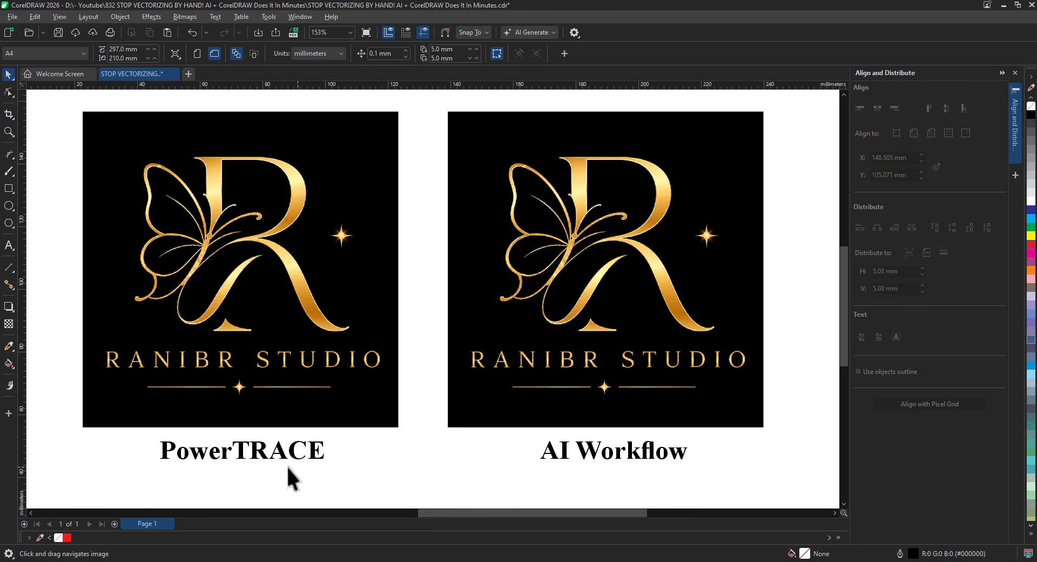
- Select the left logo bitmap and bring up the Outline Trace presets under Trace Bitmap
drag(365, 448, 454, 455)
click(350, 351)
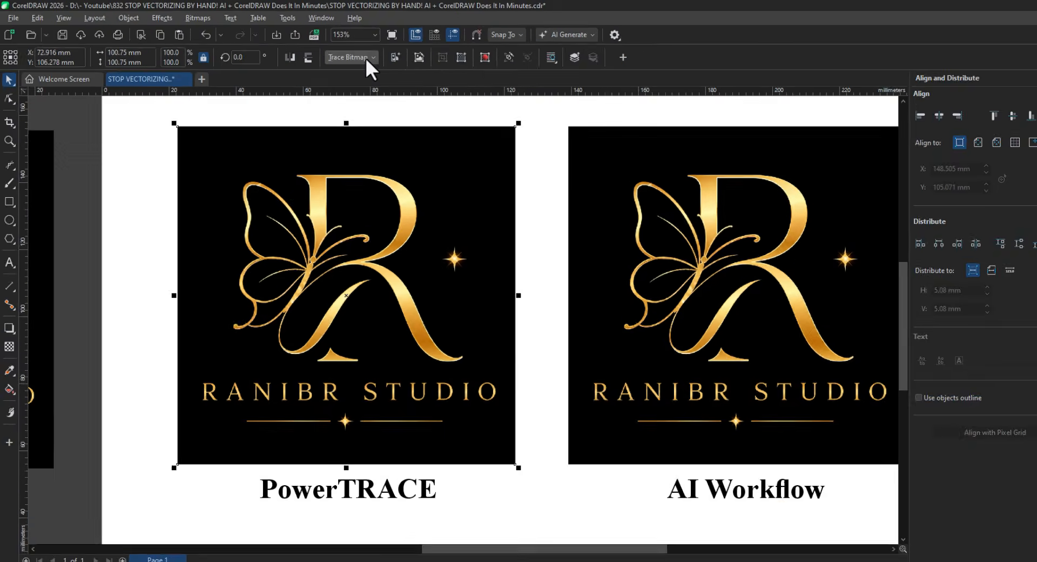
click(340, 53)
mouse_move(491, 129)
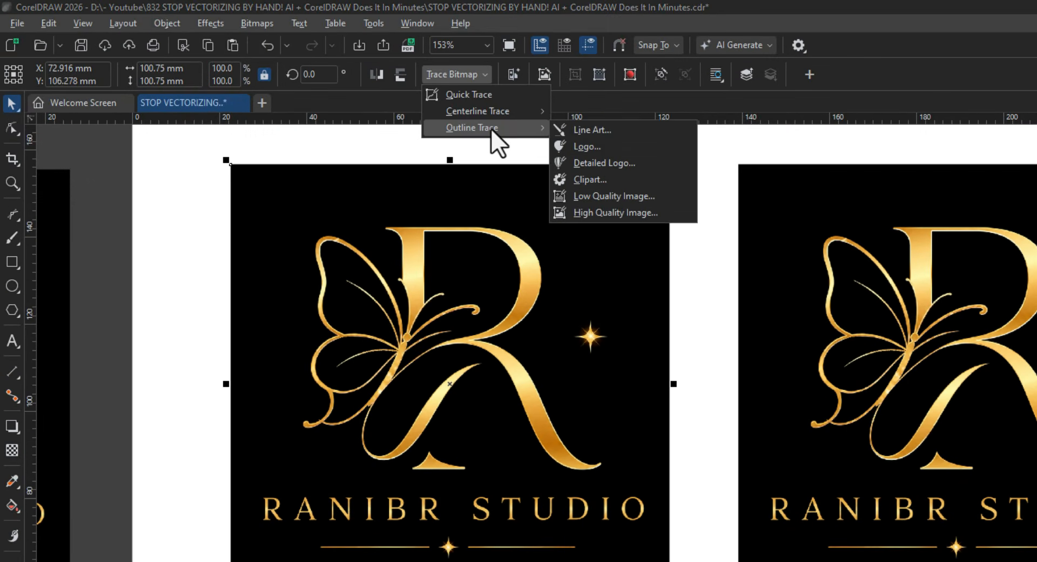
- Start a Detailed Logo outline trace that removes colour from the entire image, and inspect the preview
click(653, 167)
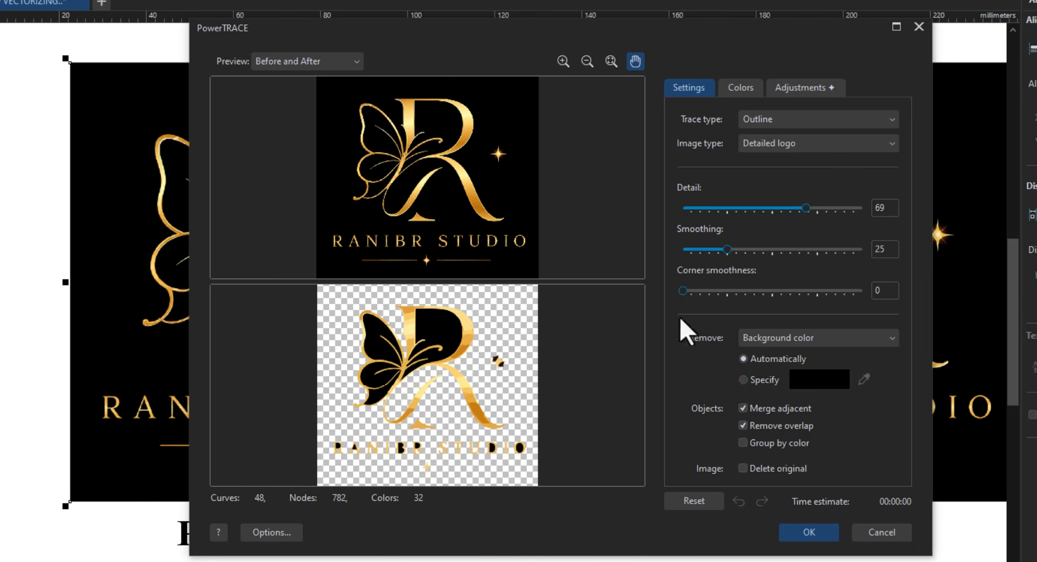
click(709, 290)
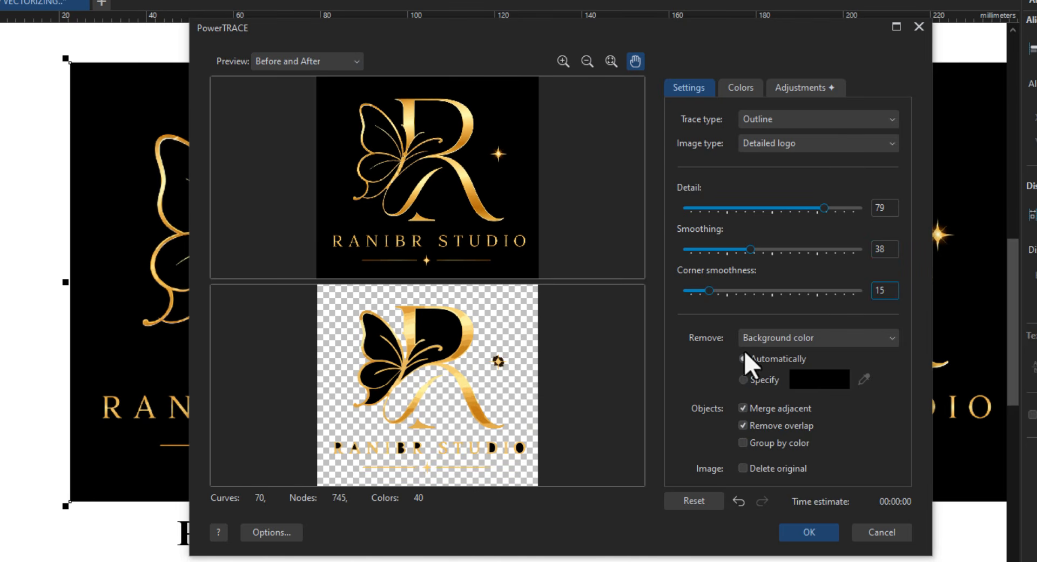
click(778, 338)
click(792, 395)
scroll(431, 384, up, 3)
scroll(431, 388, up, 1)
drag(431, 388, 370, 394)
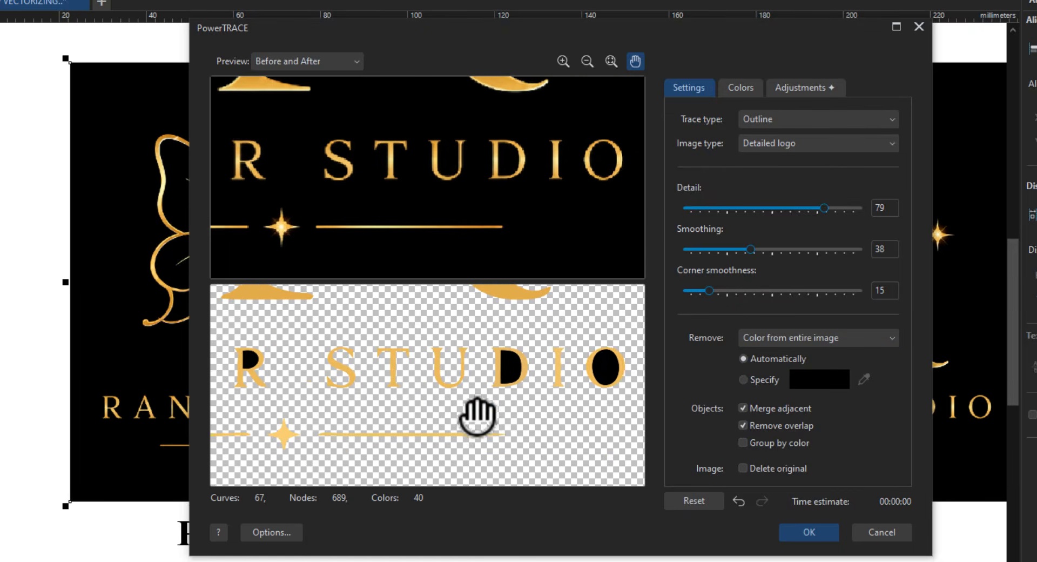
drag(477, 417, 540, 484)
drag(449, 426, 413, 503)
drag(545, 363, 495, 483)
drag(527, 417, 499, 373)
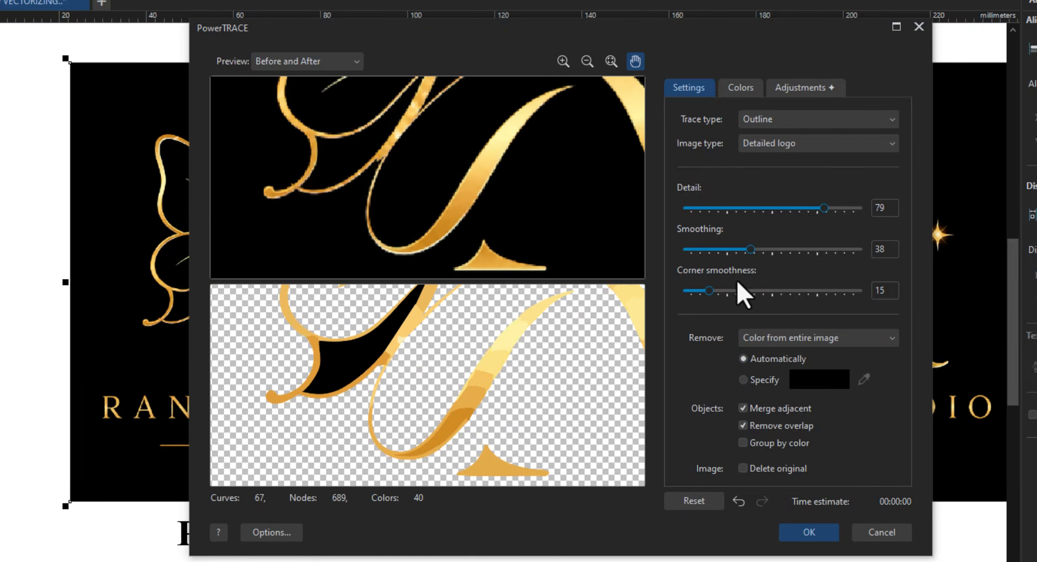
- Try trace detail 21 and 59 in the preview, settling on 84
drag(844, 210, 721, 209)
drag(432, 411, 485, 394)
drag(721, 209, 789, 209)
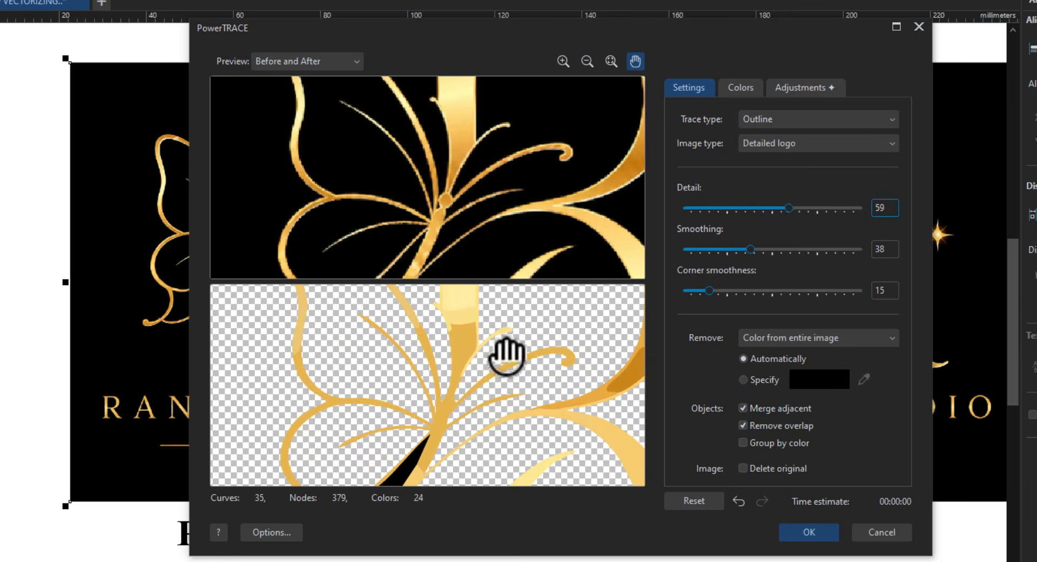
drag(505, 352, 487, 386)
drag(788, 208, 833, 209)
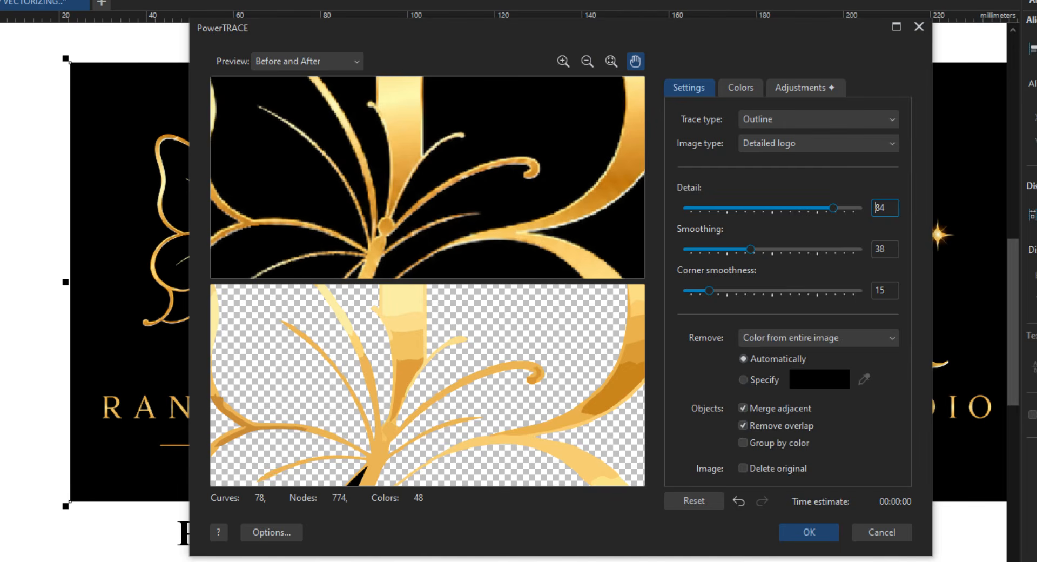
- Apply the trace and position the traced logo below the PowerTRACE label
click(828, 526)
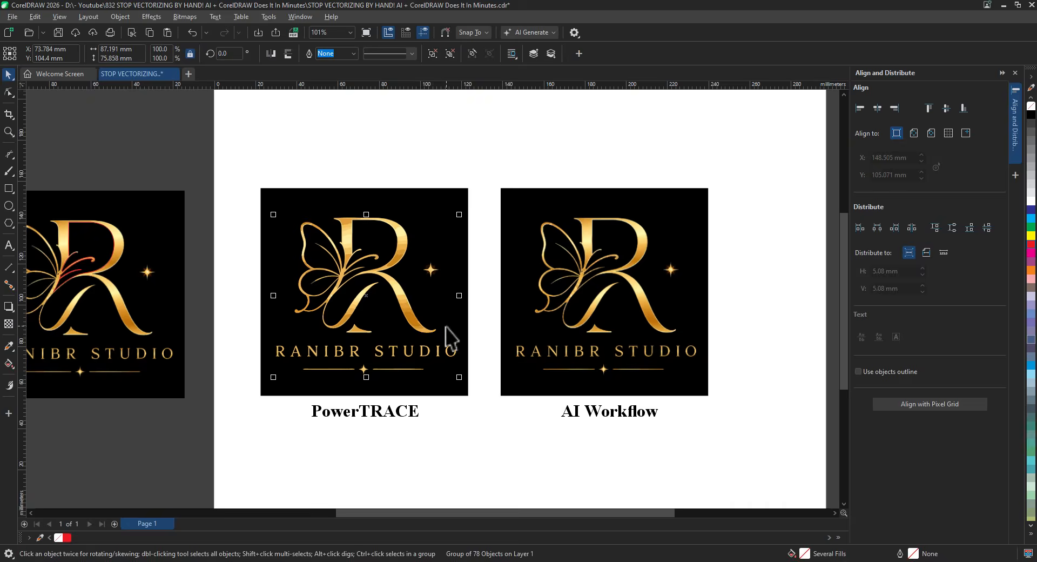
scroll(447, 340, down, 2)
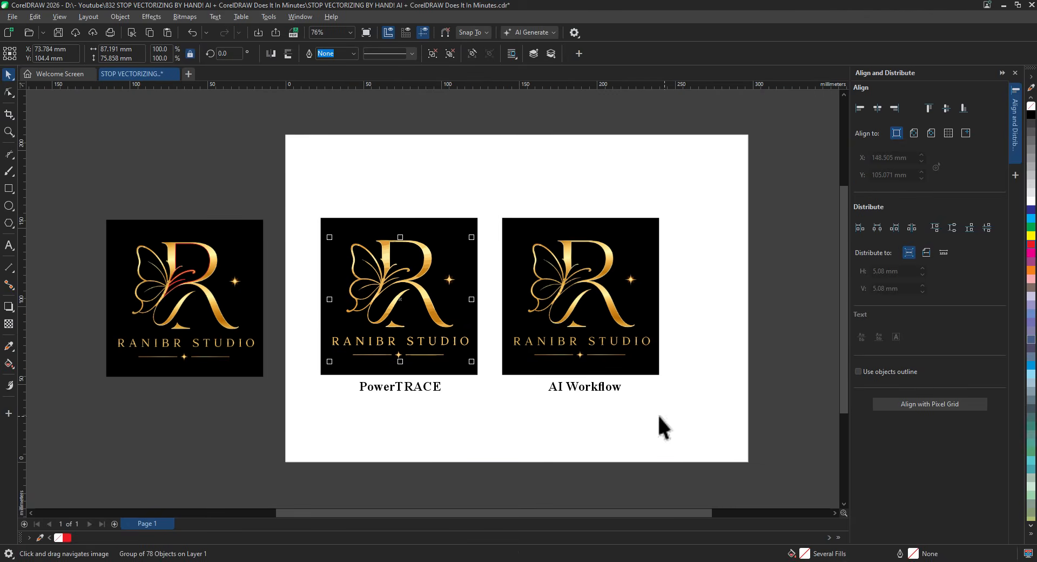
drag(708, 433, 276, 209)
drag(443, 265, 433, 372)
key(Escape)
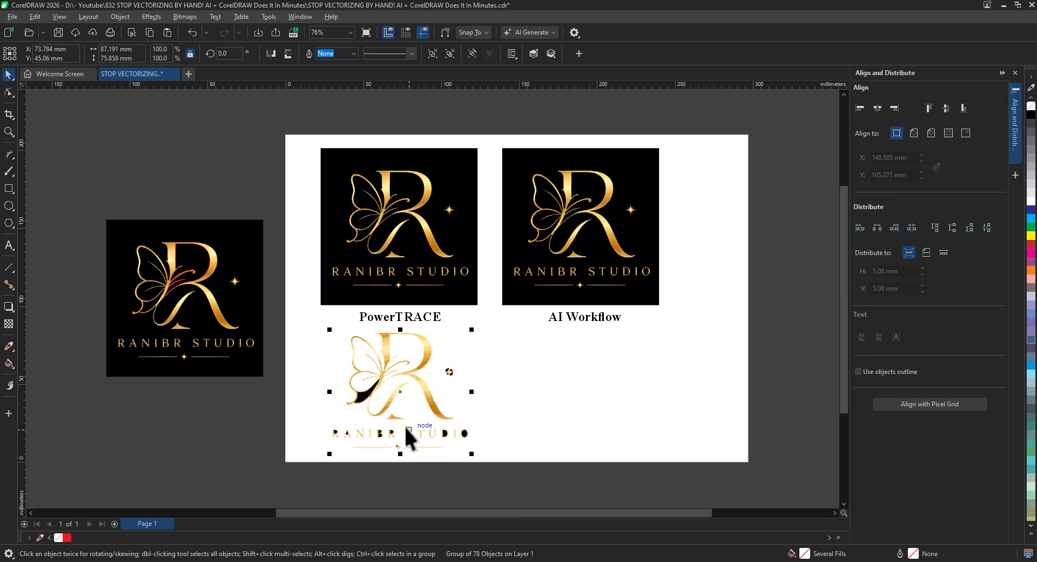
- Ungroup the traced logo and delete its stray black pieces, including the one inside the O
scroll(403, 422, up, 4)
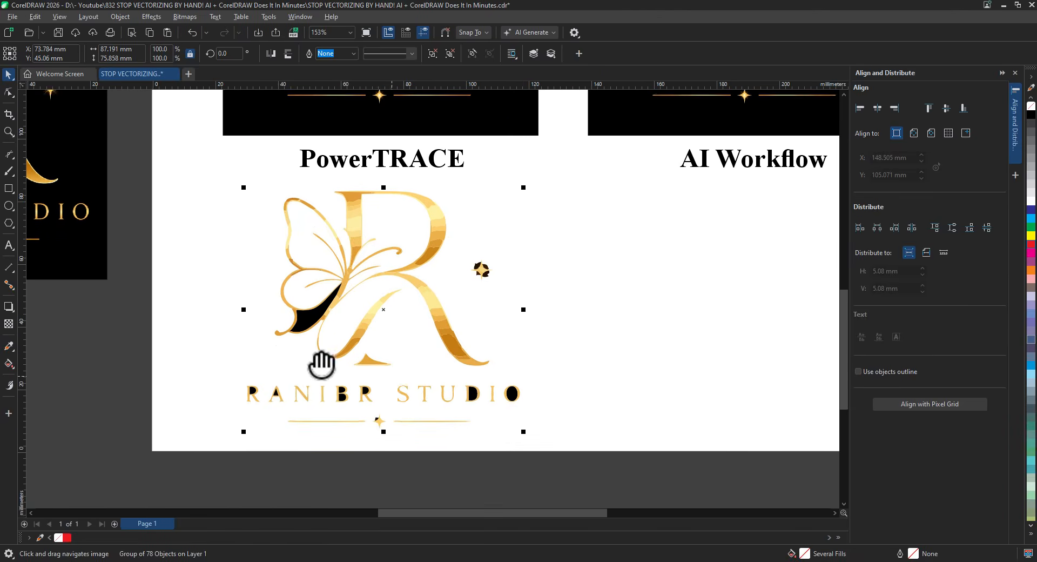
key(ctrl+u)
scroll(323, 346, up, 4)
click(324, 341)
key(Delete)
click(220, 363)
key(Delete)
click(395, 373)
key(Delete)
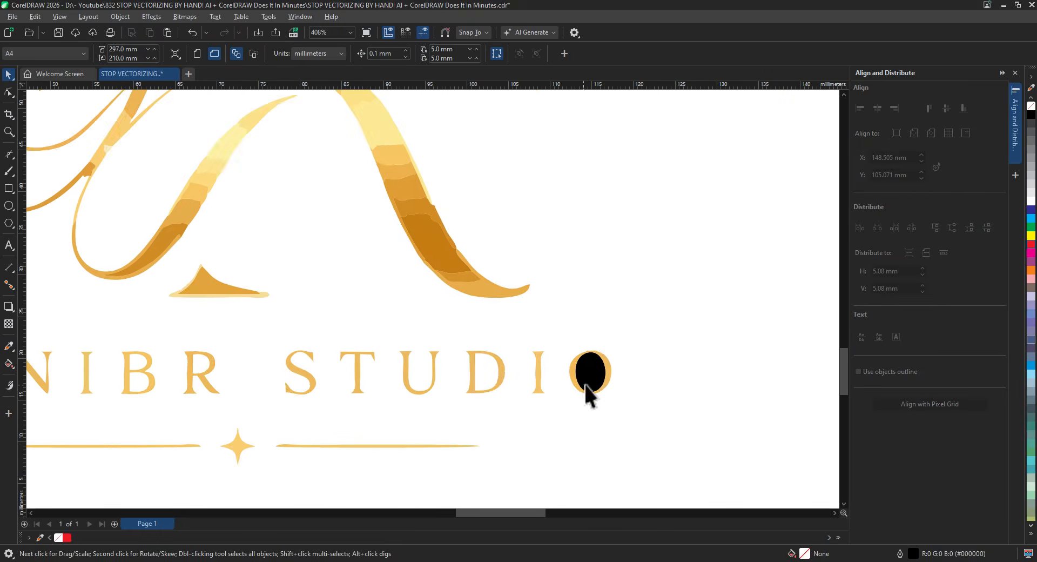
click(586, 381)
key(Delete)
- Select all pieces of the cleaned gold logo and move it below the page
scroll(543, 256, down, 5)
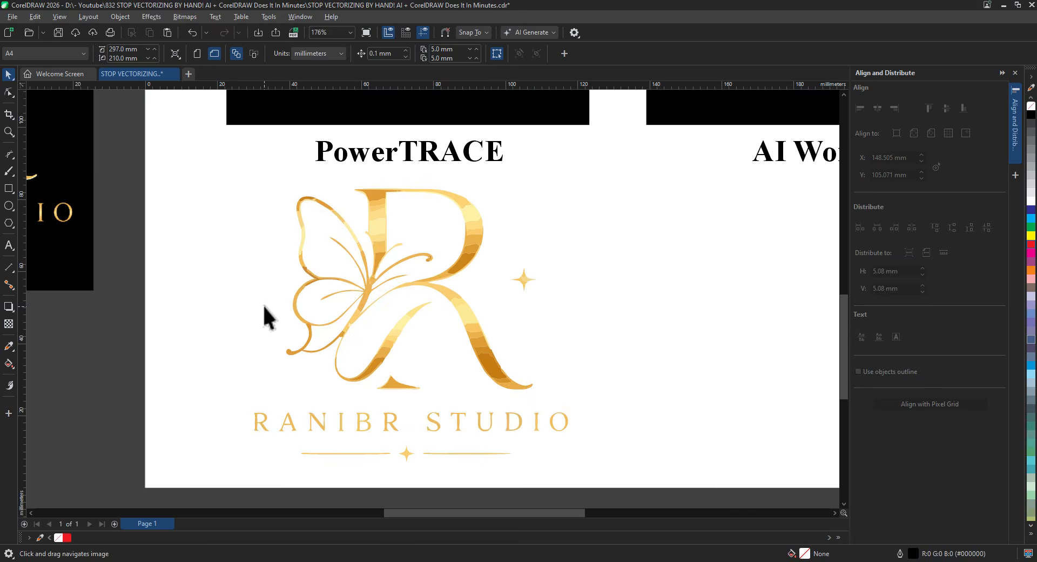
scroll(264, 305, down, 3)
drag(551, 348, 270, 145)
drag(443, 223, 443, 446)
scroll(443, 445, up, 4)
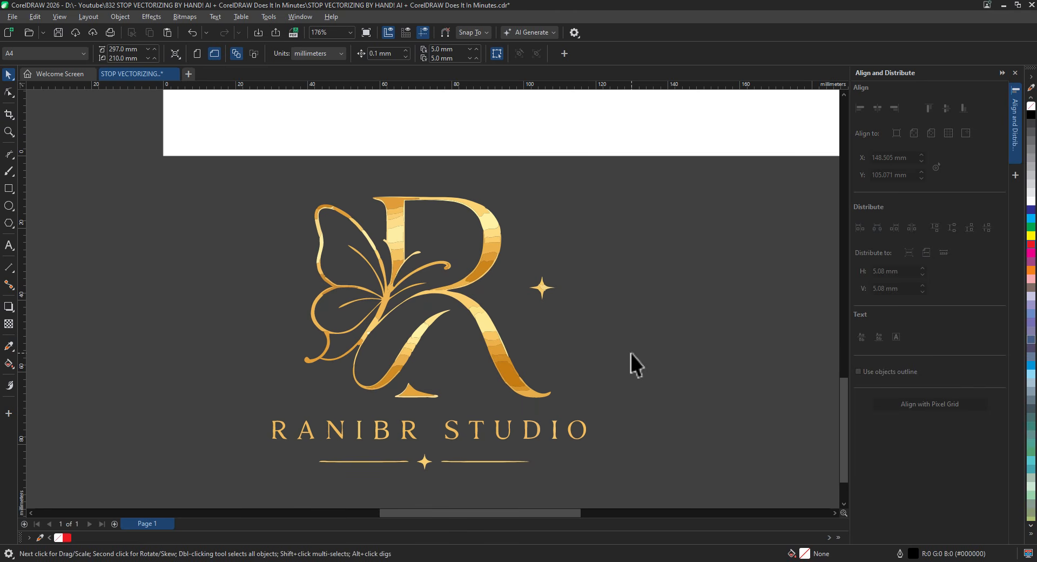
scroll(301, 287, up, 5)
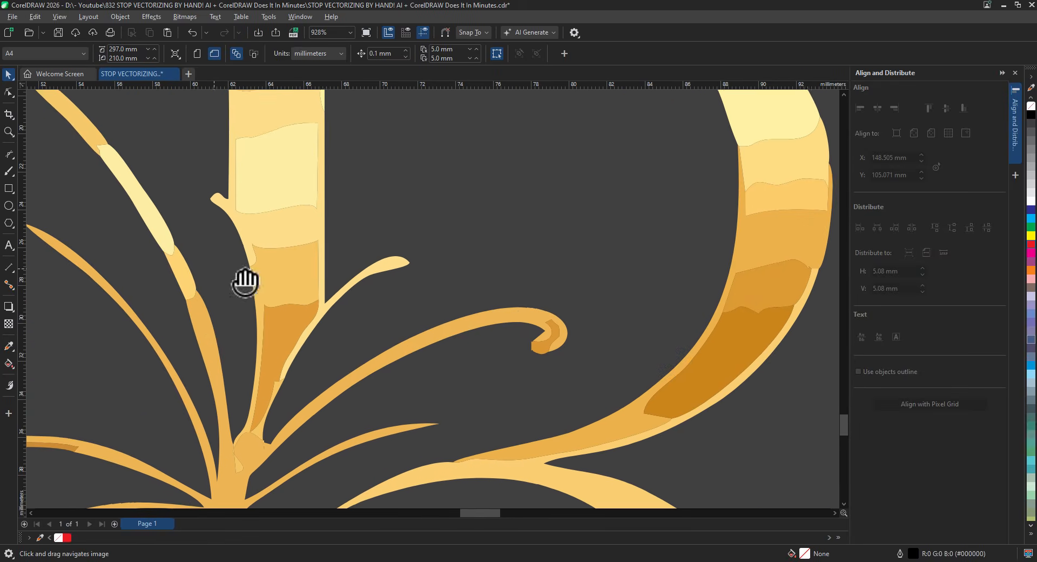
- Reshape the butterfly's thin leaf curve with the Shape tool, adding a node on its edge
drag(246, 283, 410, 237)
drag(269, 340, 363, 308)
key(F10)
click(334, 186)
drag(360, 171, 323, 172)
drag(441, 285, 442, 284)
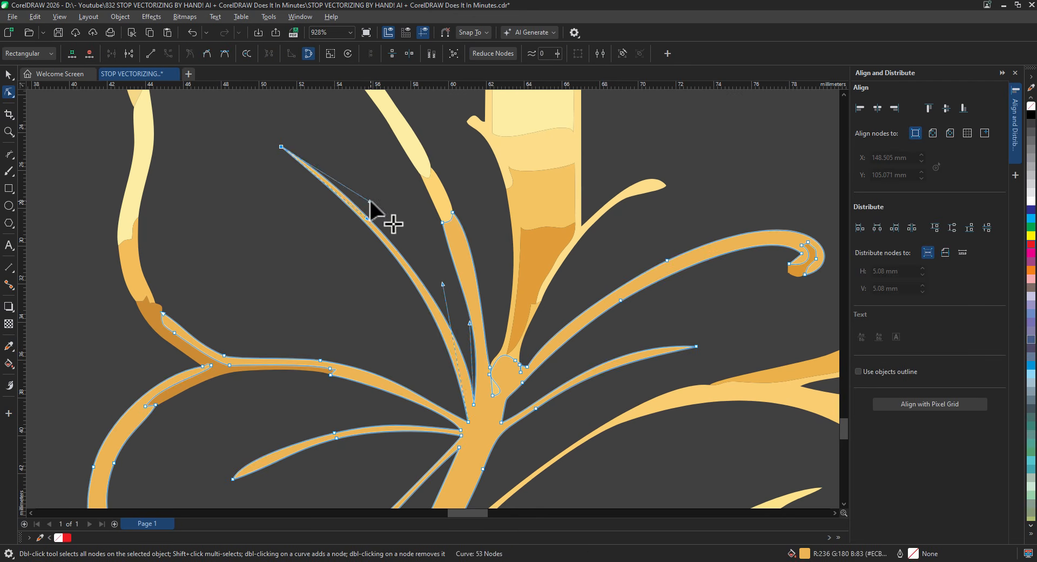
drag(465, 336, 464, 323)
double_click(402, 283)
drag(402, 282, 403, 276)
click(399, 233)
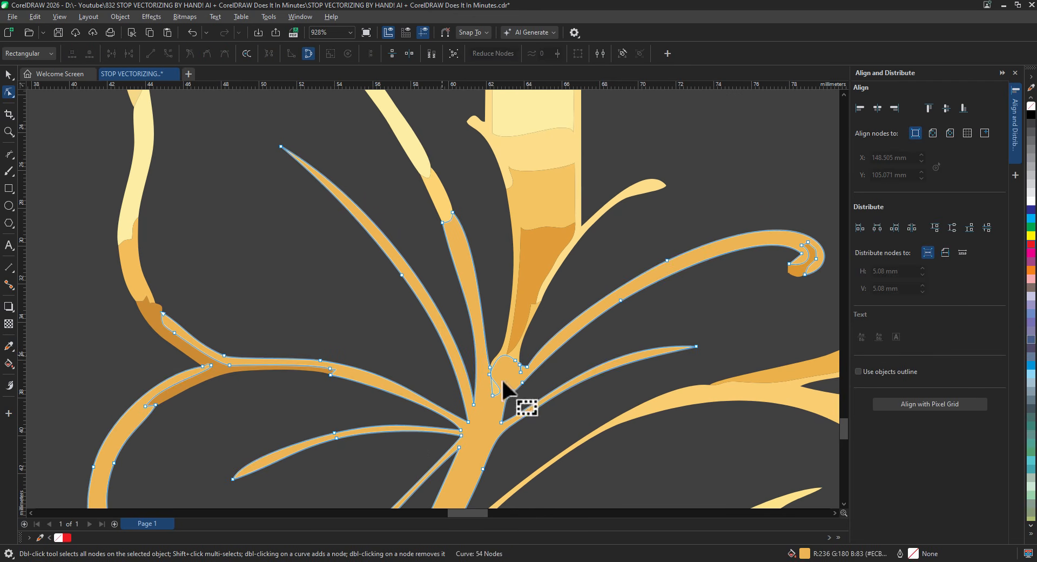
- Weld two pieces of the R's stroke and delete the jagged right-edge nodes
drag(560, 379, 547, 310)
click(521, 246)
click(608, 132)
drag(811, 351, 647, 198)
click(670, 204)
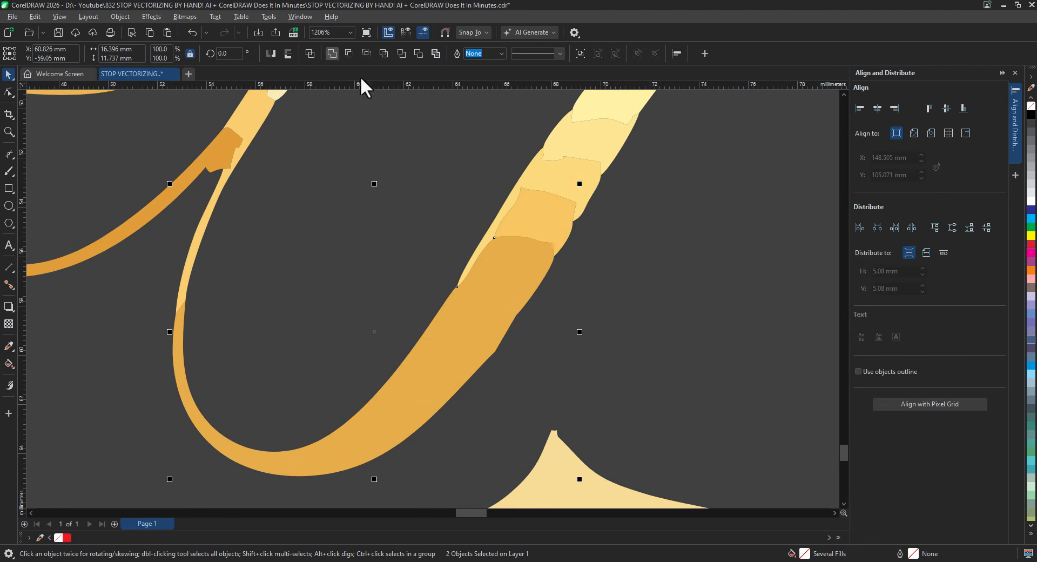
click(551, 196)
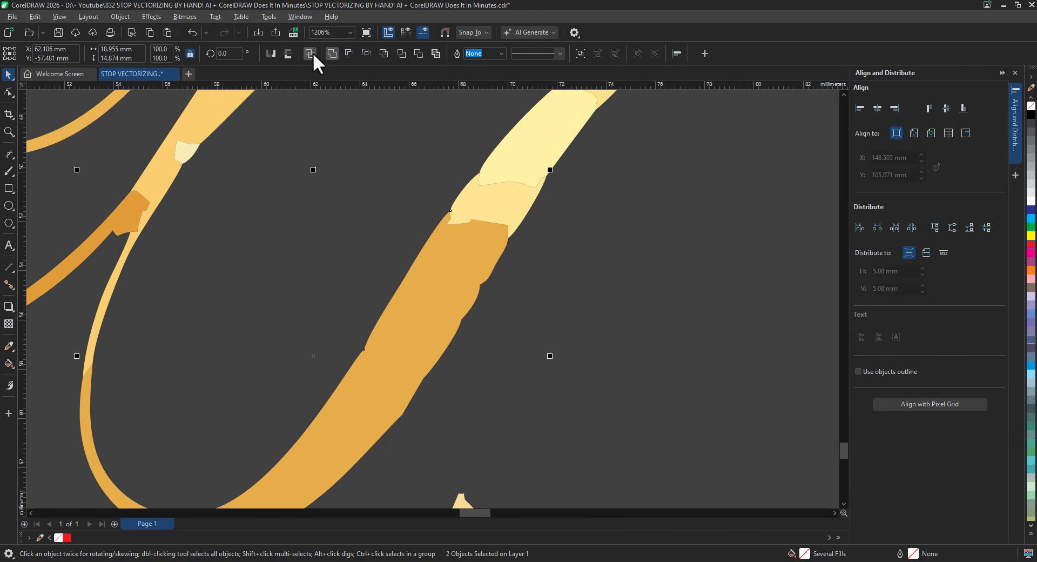
click(332, 54)
key(F10)
drag(525, 232, 524, 157)
double_click(341, 404)
drag(390, 361, 532, 224)
key(Delete)
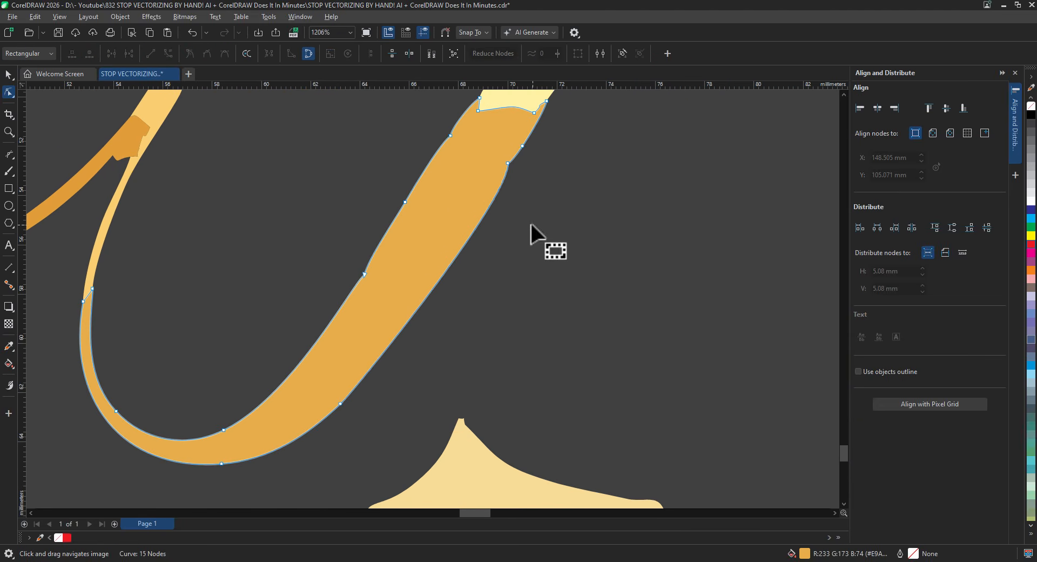
- Weld the swash pieces into one orange curve and delete jagged nodes on both edges
scroll(335, 349, up, 2)
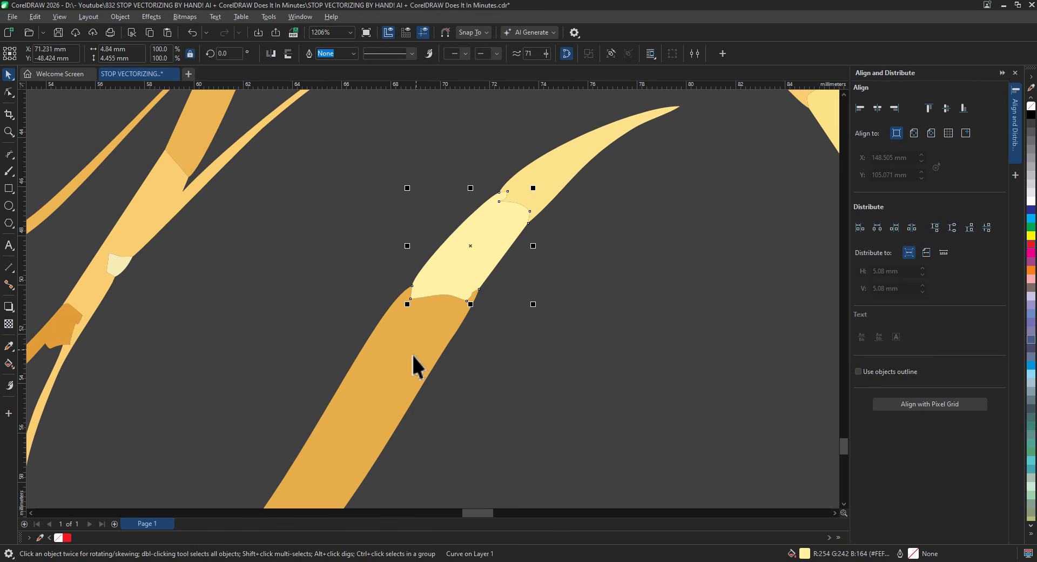
shift+click(413, 356)
click(331, 54)
shift+click(540, 181)
click(332, 54)
key(F10)
double_click(398, 426)
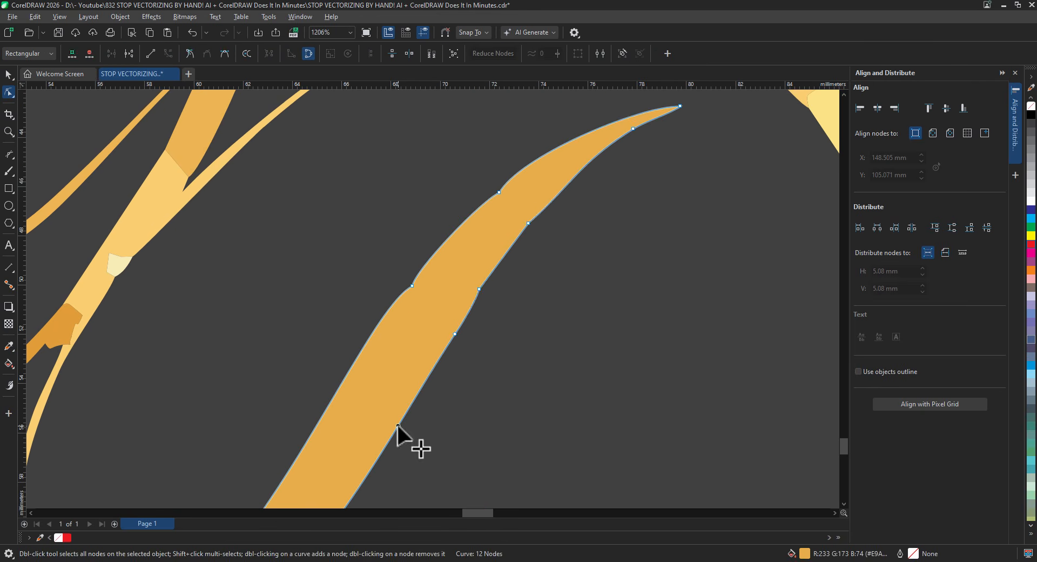
drag(427, 387, 562, 205)
key(Delete)
drag(350, 337, 532, 169)
key(Delete)
- Check the R's long curved stroke, then zoom out and select the AI Workflow logo image
scroll(532, 306, down, 4)
drag(572, 299, 577, 249)
click(318, 202)
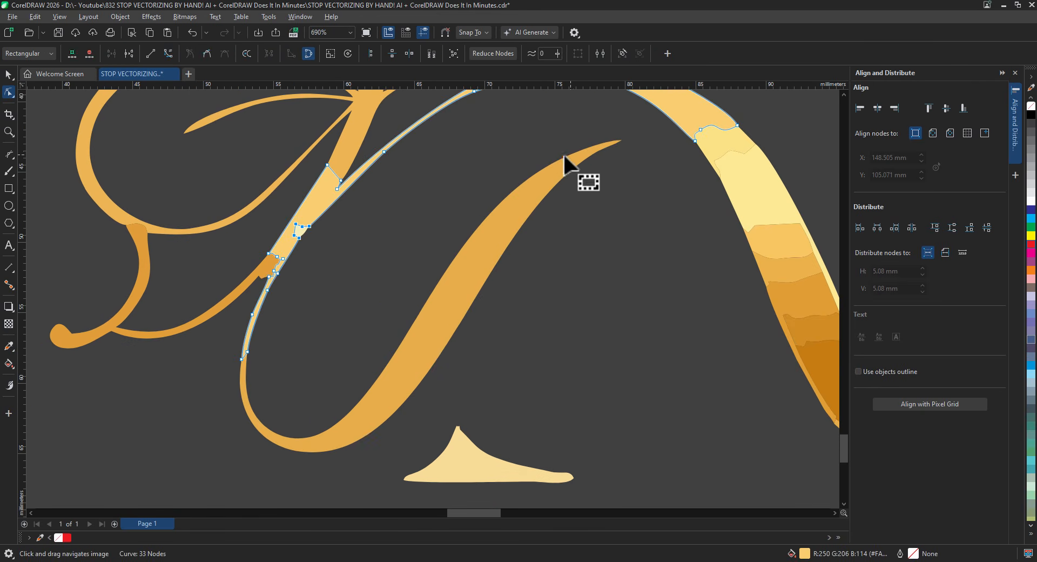
click(314, 447)
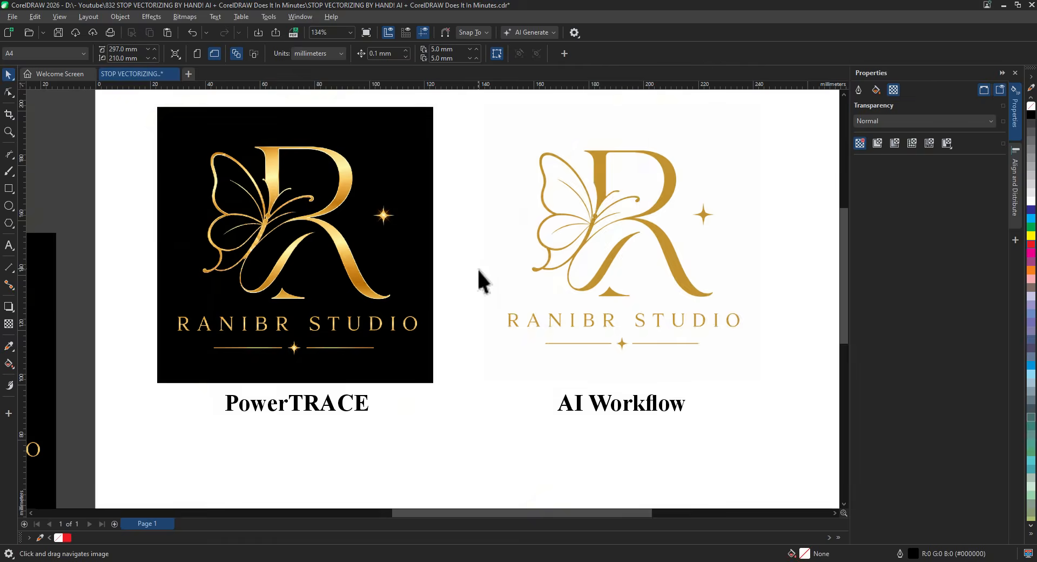
scroll(477, 269, up, 1)
drag(477, 270, 437, 330)
click(632, 295)
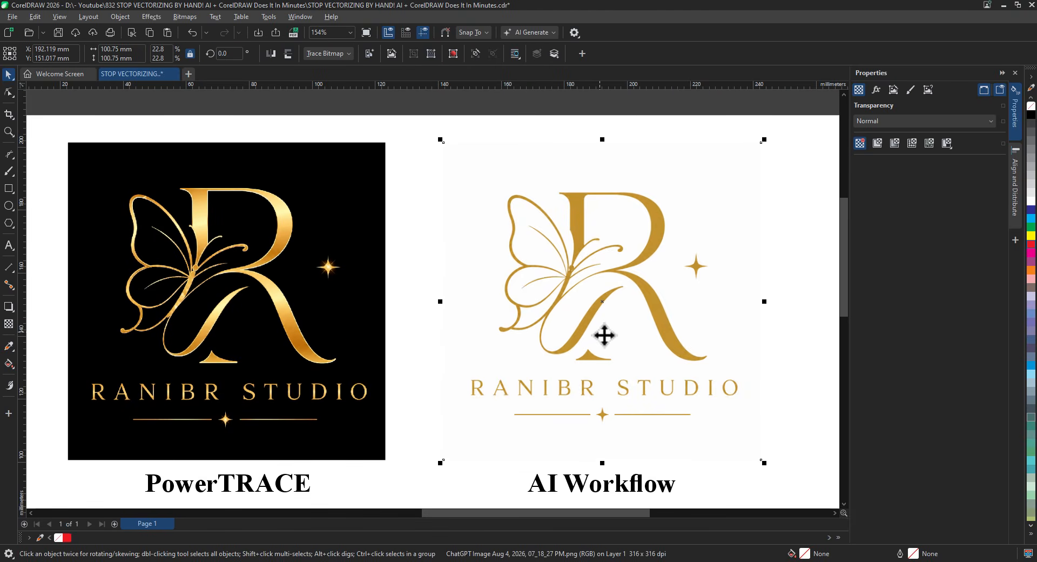
- Trace the AI Workflow image with Outline Trace > Detailed logo and accept the result
mouse_move(359, 92)
click(434, 115)
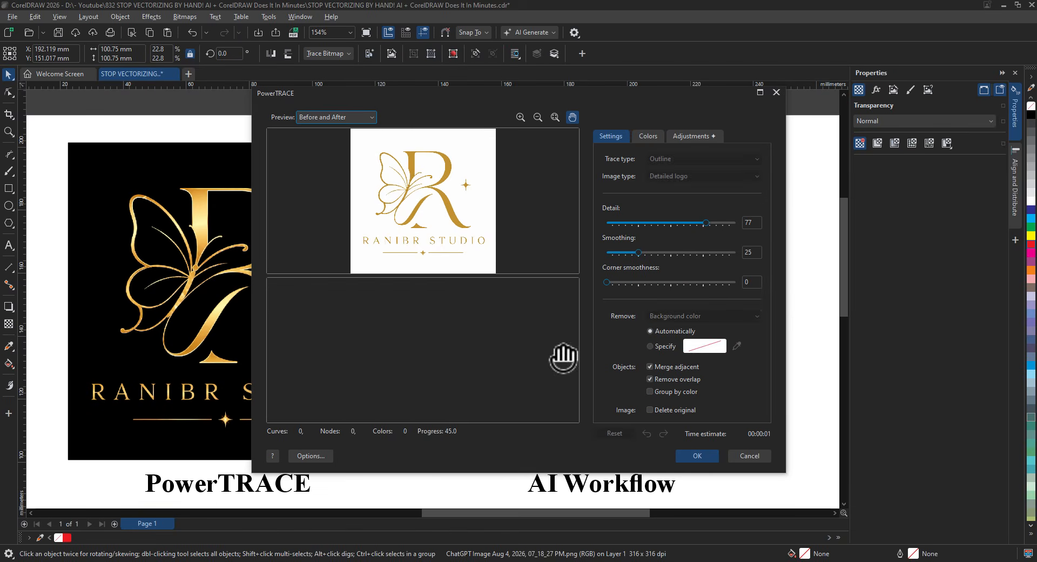
scroll(427, 360, up, 3)
drag(427, 360, 459, 313)
mouse_move(457, 408)
mouse_down()
mouse_move(460, 369)
mouse_move(489, 361)
mouse_up()
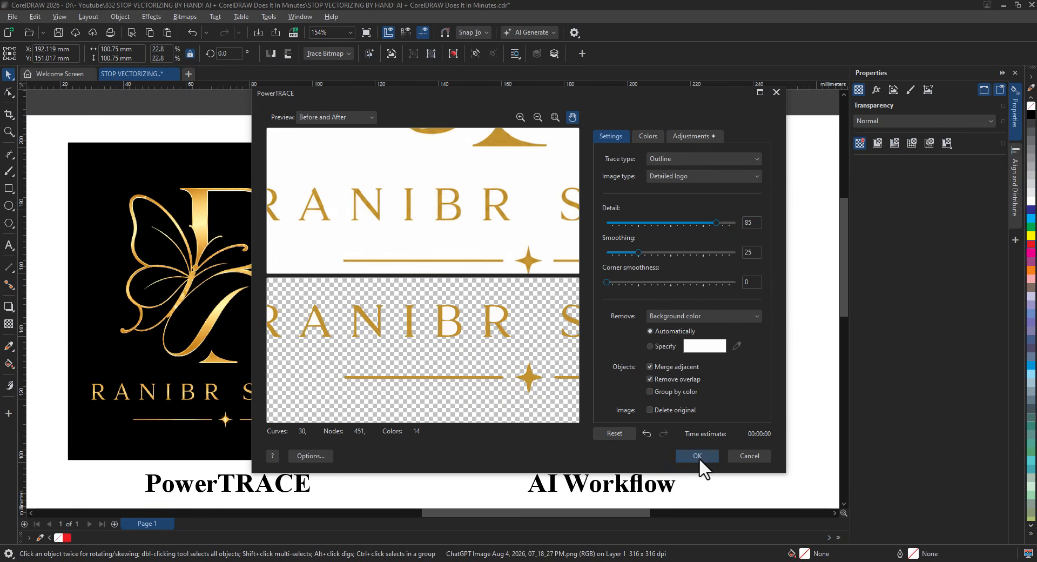
click(698, 458)
- Move the traced logo below the page and ungroup it
scroll(665, 374, down, 5)
mouse_move(665, 374)
mouse_down()
mouse_move(484, 163)
mouse_move(546, 460)
mouse_up()
scroll(463, 465, up, 3)
drag(463, 465, 556, 361)
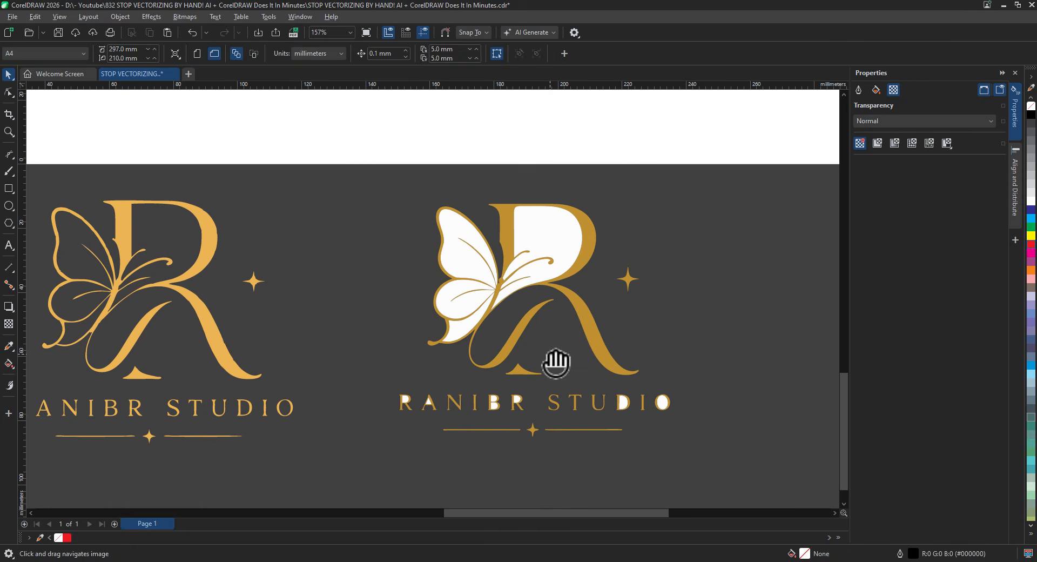
click(433, 53)
- Delete the white fills in the R, the wings and the O and D letter holes
click(478, 151)
click(537, 262)
key(Delete)
click(461, 257)
key(Delete)
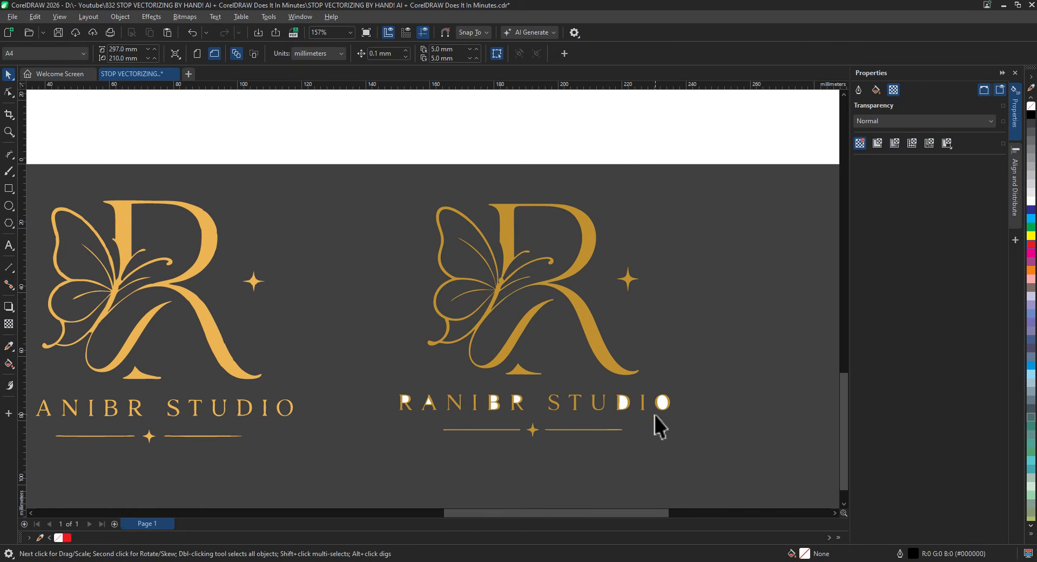
click(662, 403)
key(Delete)
click(623, 403)
key(Delete)
- Select the last white holes in the R and B, then combine all pieces into one curve
click(517, 400)
key(Delete)
click(494, 407)
key(Delete)
key(ctrl+a)
key(ctrl+l)
- Reduce the combined curve from 348 to 298 nodes and compare it with the left logo
click(9, 92)
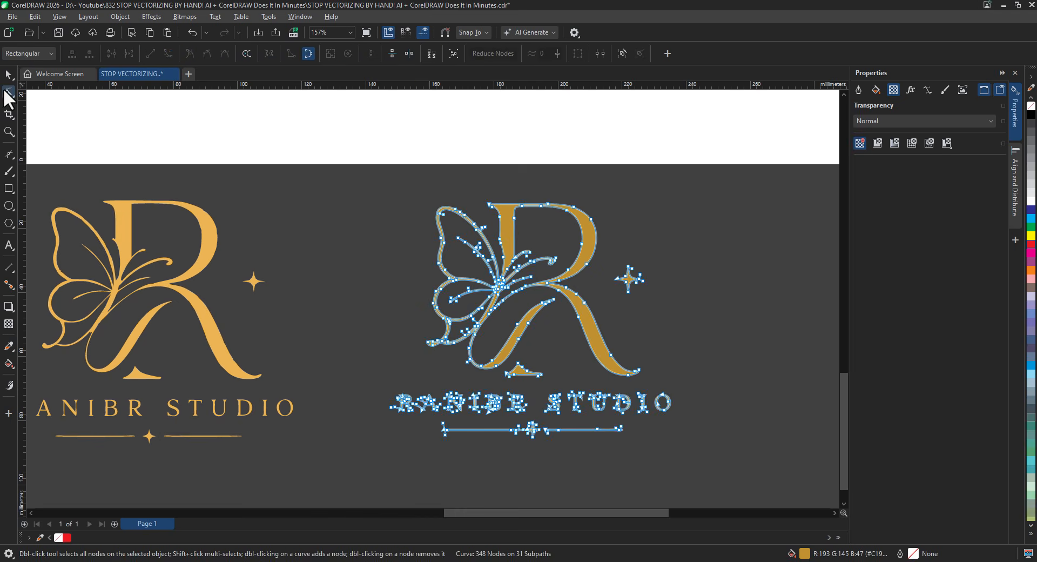
click(492, 54)
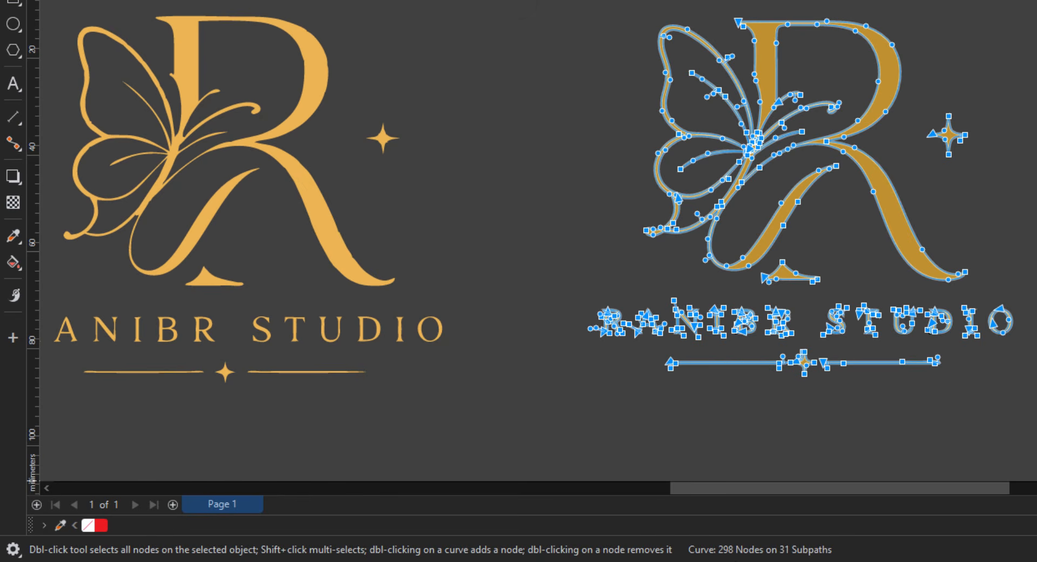
click(340, 230)
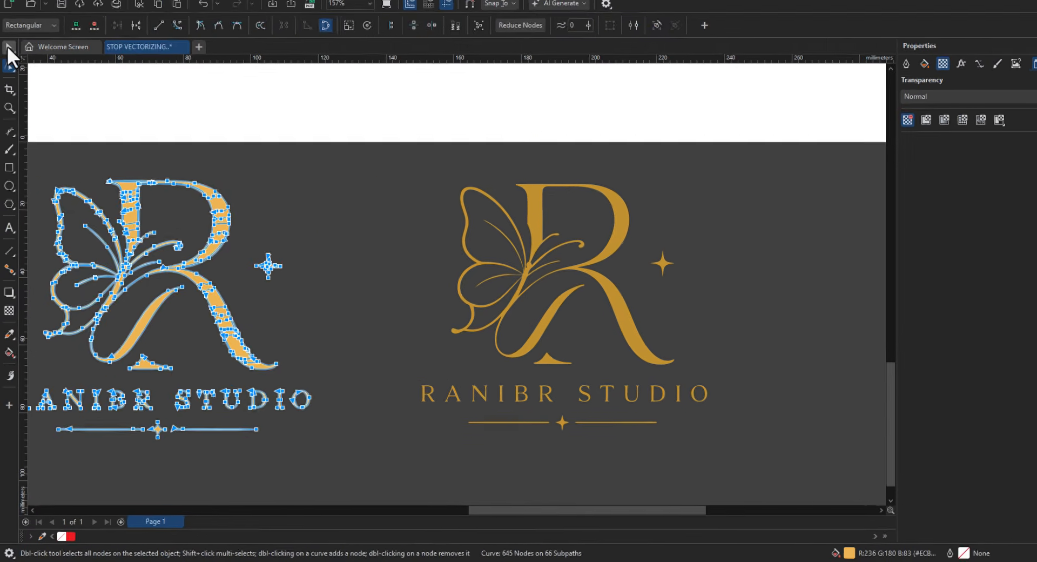
click(8, 49)
click(337, 268)
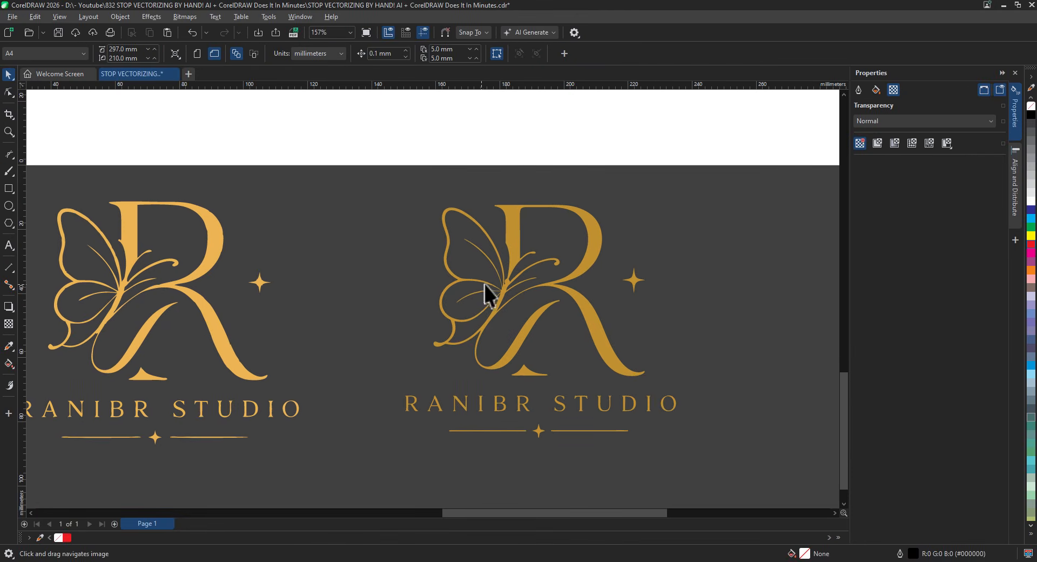
- Select the gold logo curve and inspect its nodes around the R and butterfly loops
scroll(492, 284, up, 5)
click(487, 206)
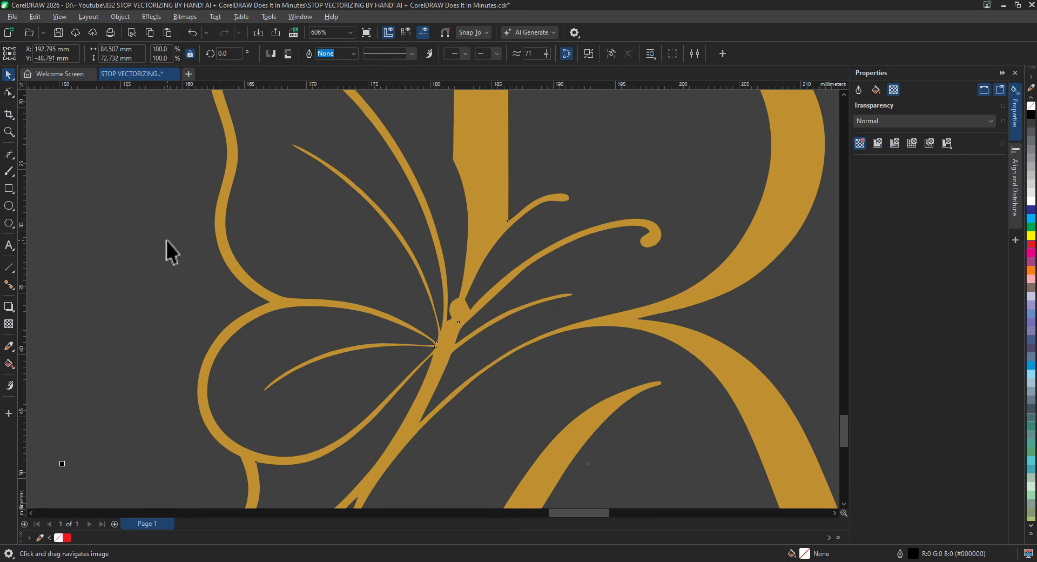
click(9, 93)
drag(492, 269, 521, 348)
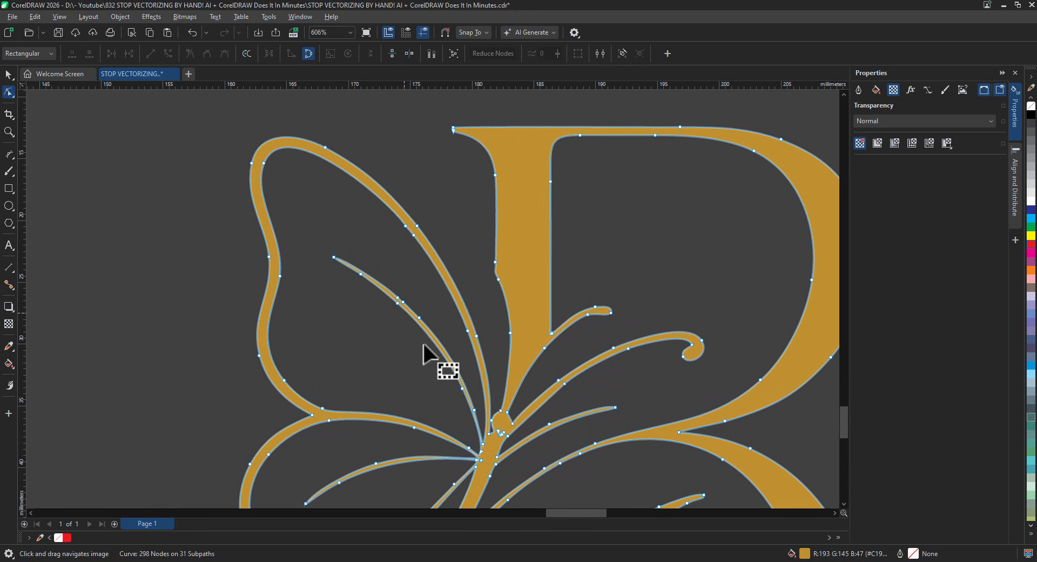
drag(423, 345, 427, 254)
drag(534, 351, 439, 440)
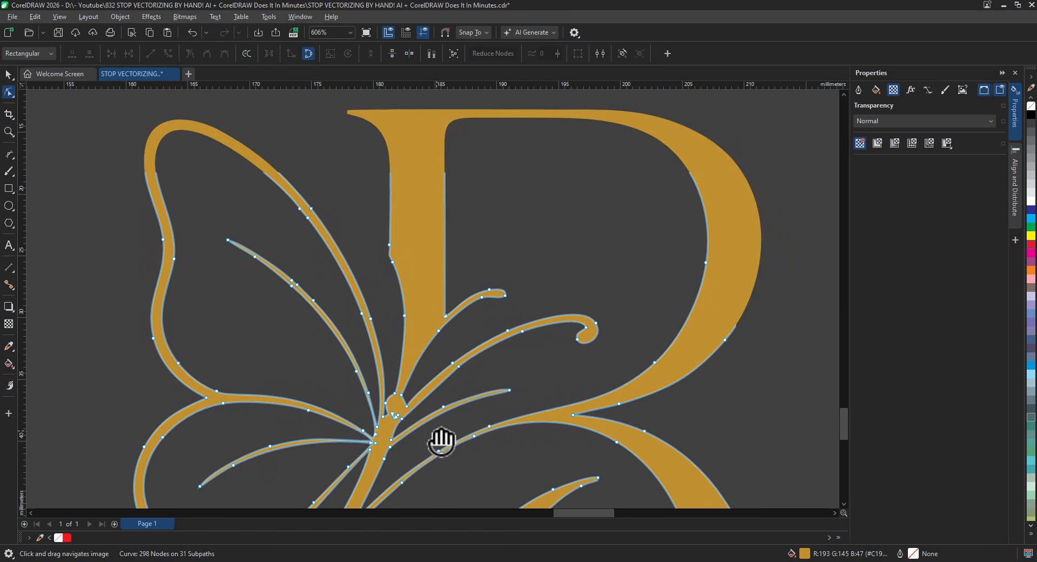
- Check the nodes along the R's lower stroke, the STUDIO lettering and the large swash
drag(564, 295, 537, 216)
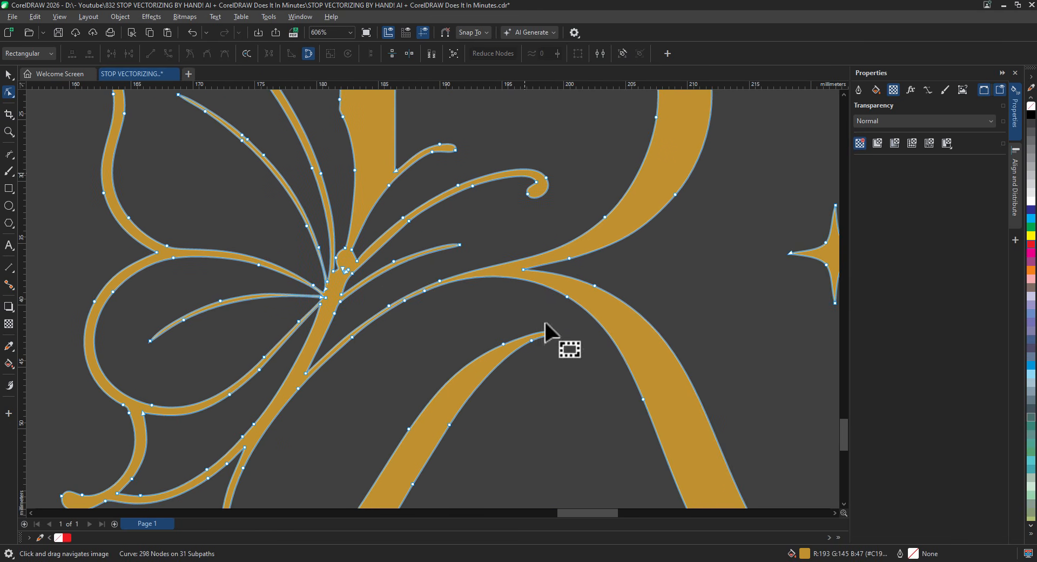
drag(556, 341, 563, 235)
drag(589, 342, 498, 324)
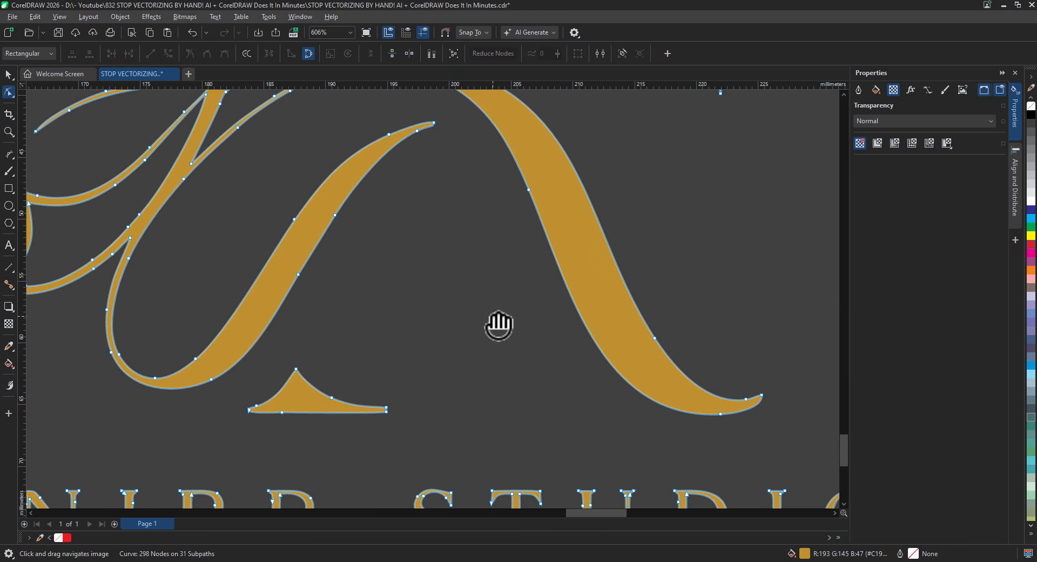
drag(476, 364, 521, 230)
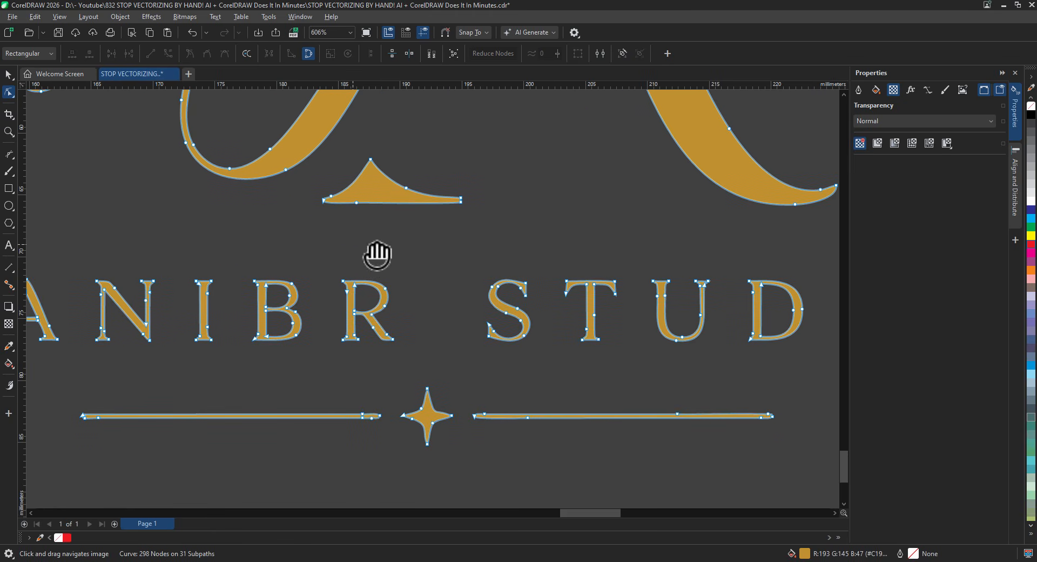
drag(377, 254, 527, 277)
drag(352, 276, 397, 343)
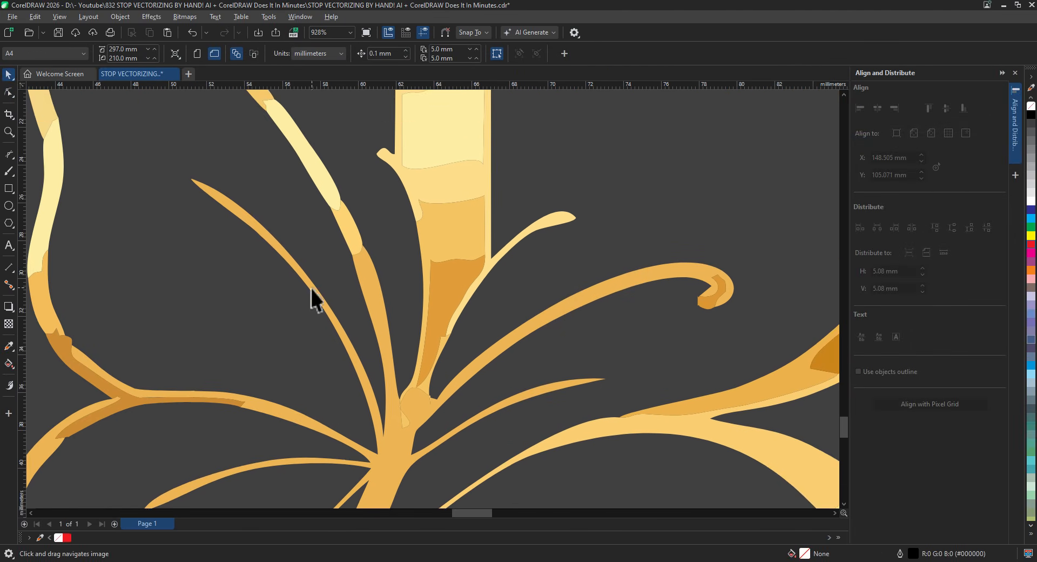
- Select the tip node of the orange curl on the other trace
drag(312, 289, 402, 257)
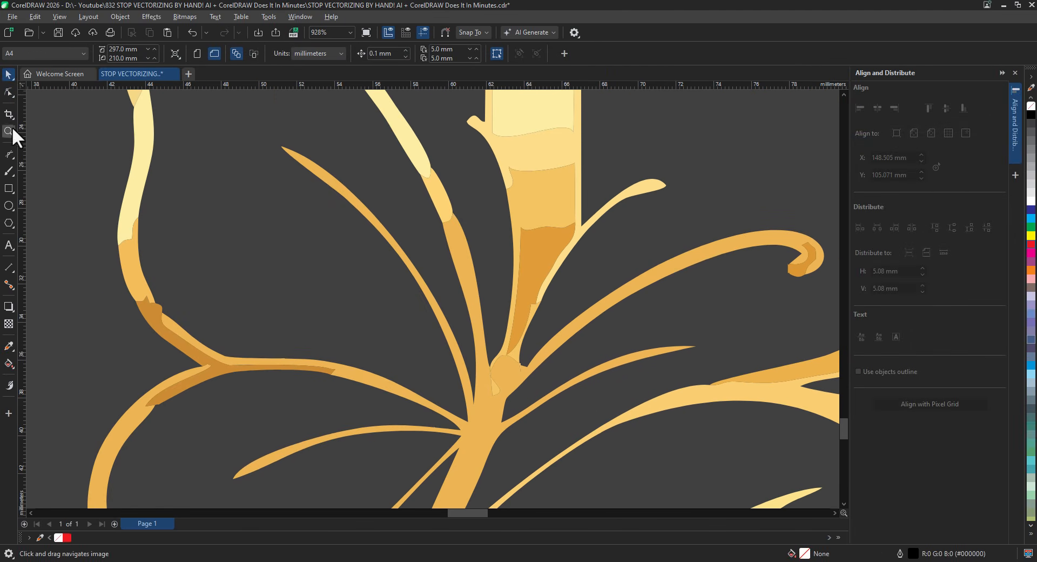
click(9, 92)
click(340, 191)
drag(256, 125, 298, 157)
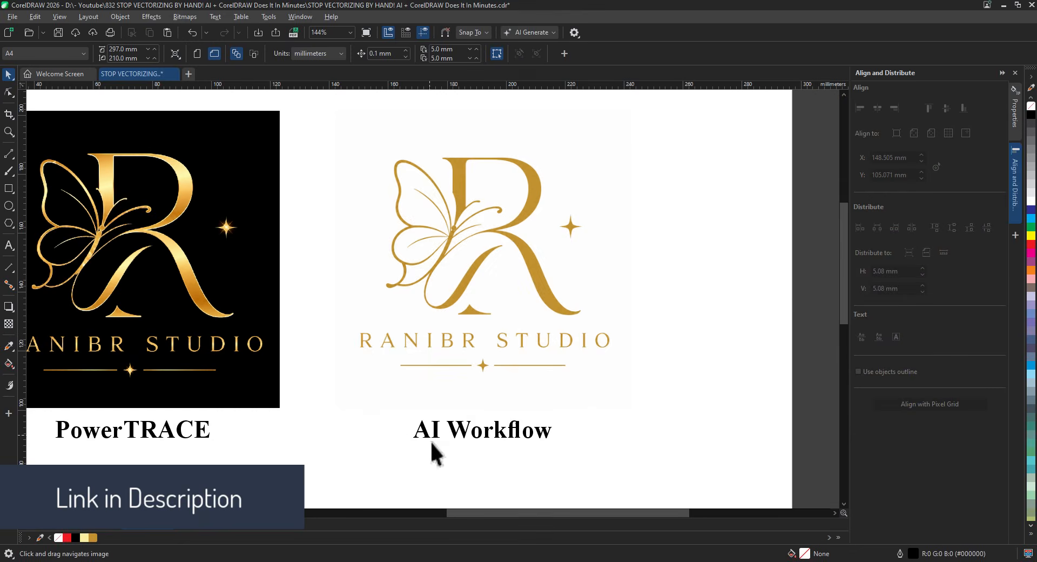
- Copy the AI Workflow logo image to the clipboard
click(501, 305)
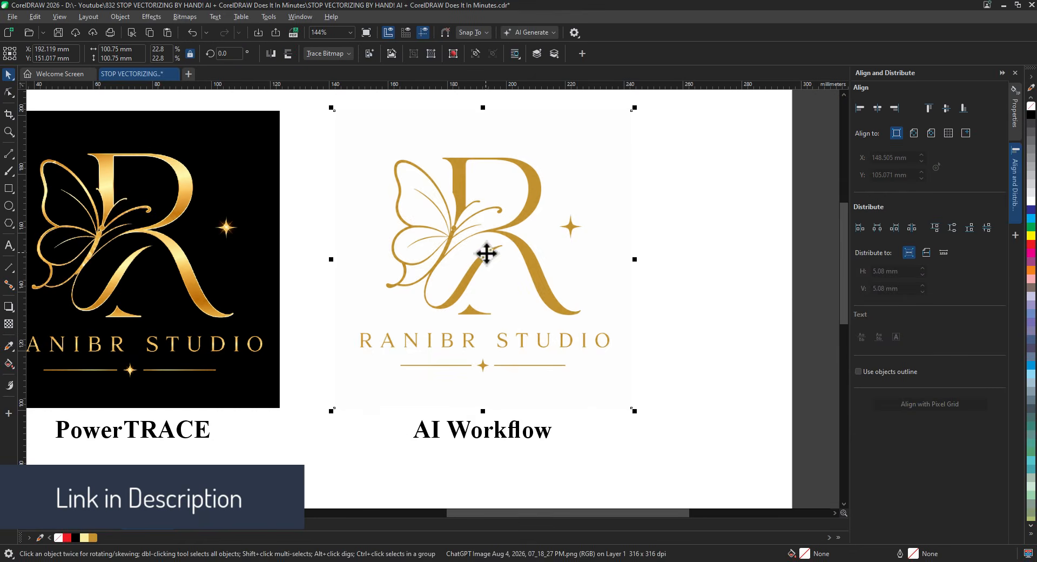
scroll(487, 253, up, 2)
drag(505, 271, 504, 307)
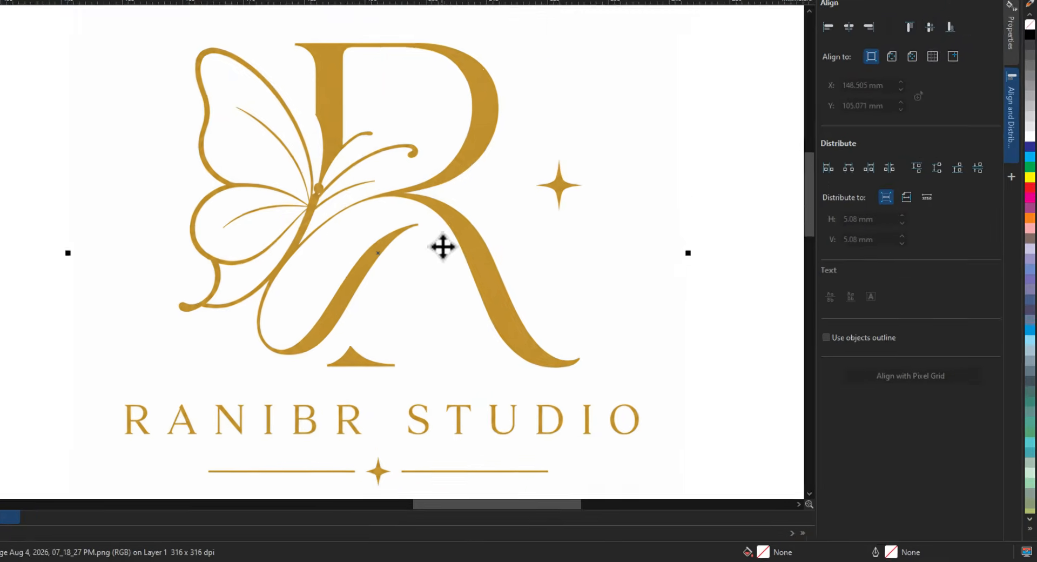
right_click(444, 247)
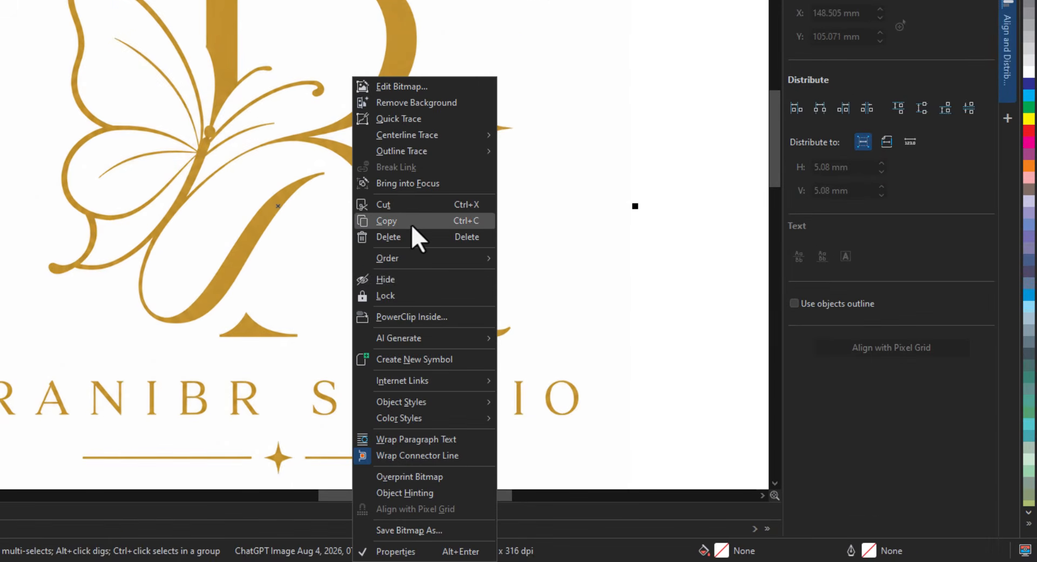
click(411, 225)
- Paste the copied logo into Vectorizer.AI and open its SVG download options
key(alt+Tab)
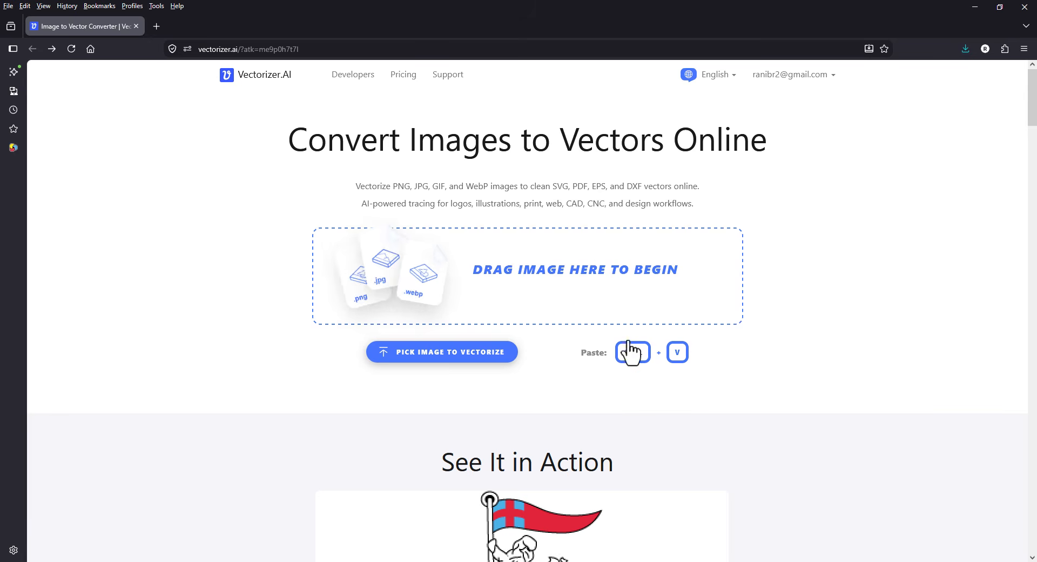
key(ctrl+v)
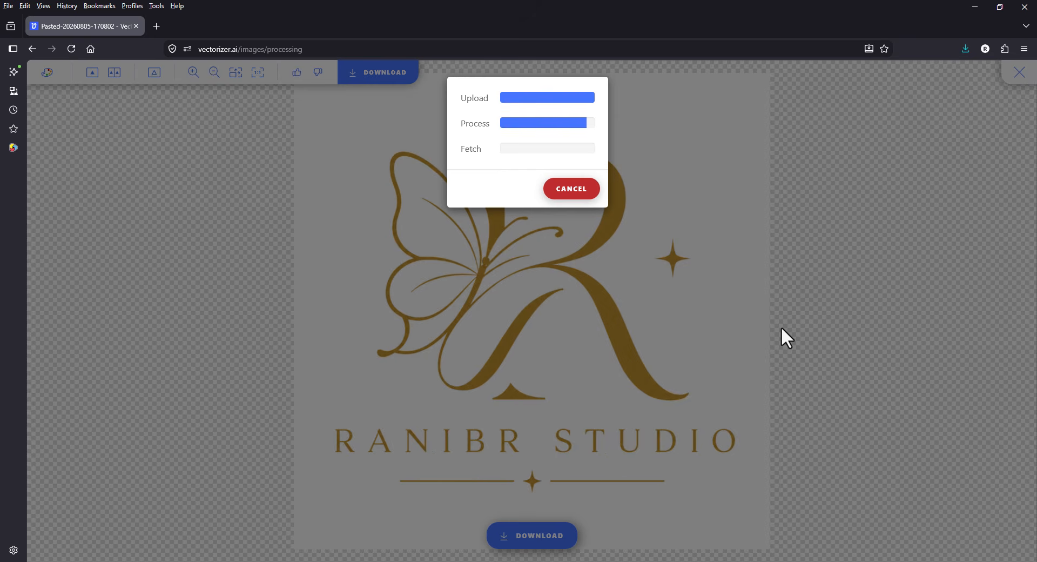
scroll(611, 357, up, 5)
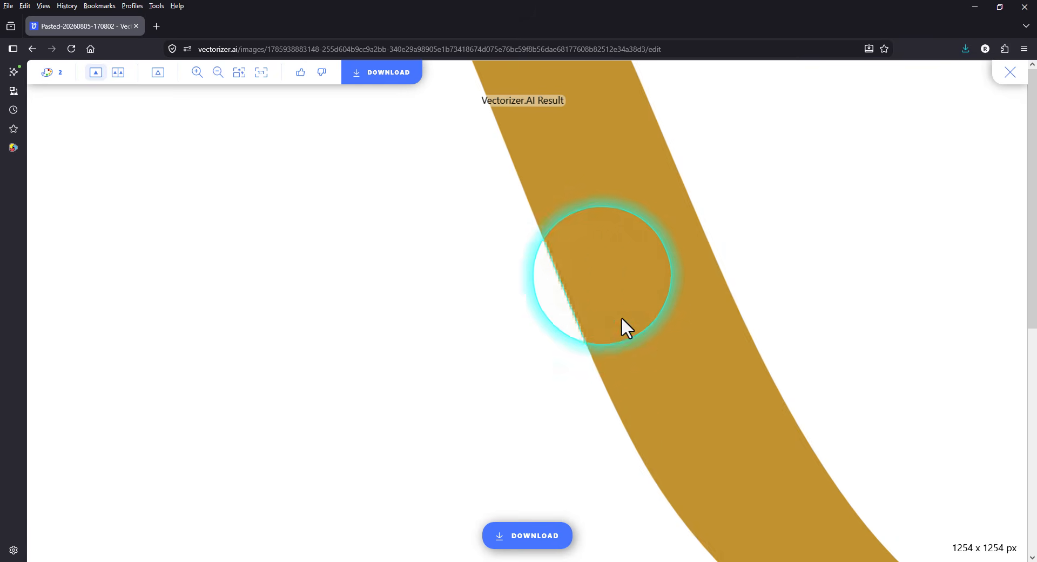
scroll(643, 378, down, 5)
scroll(264, 122, up, 6)
scroll(314, 508, up, 5)
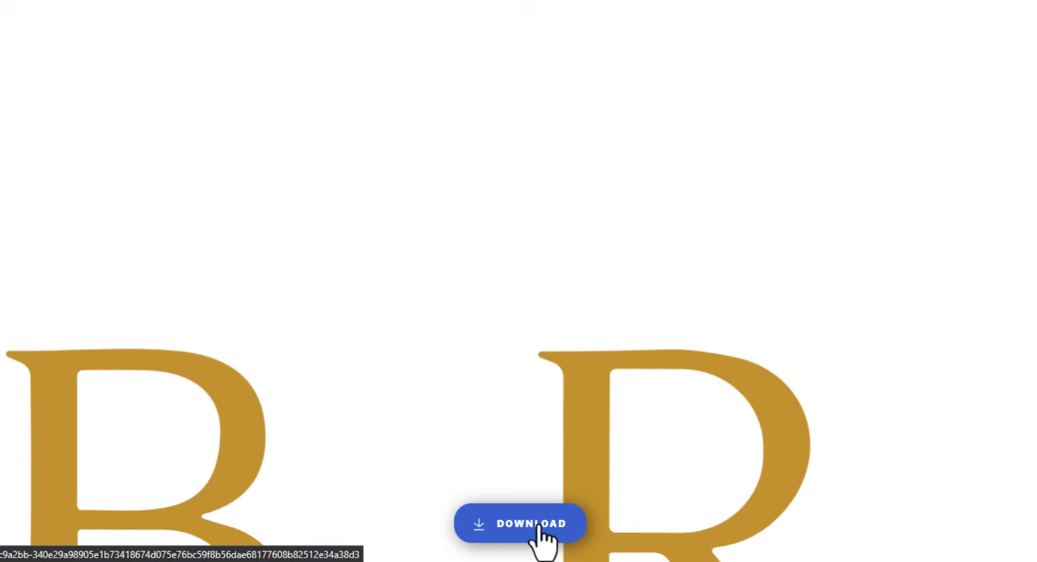
click(535, 533)
scroll(324, 259, up, 3)
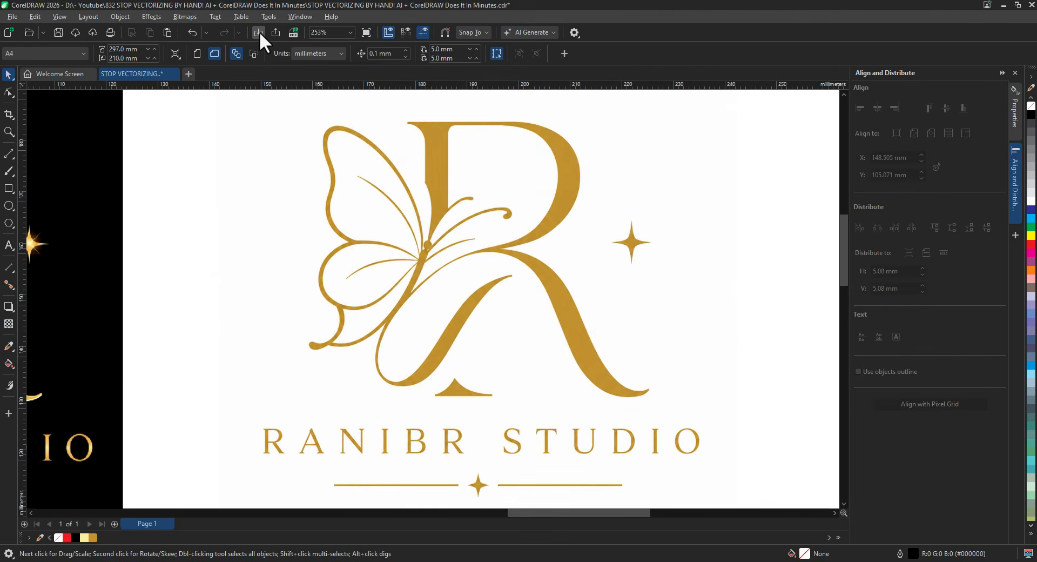
- Import the vectorized SVG logo and position it over the gold logo
click(259, 32)
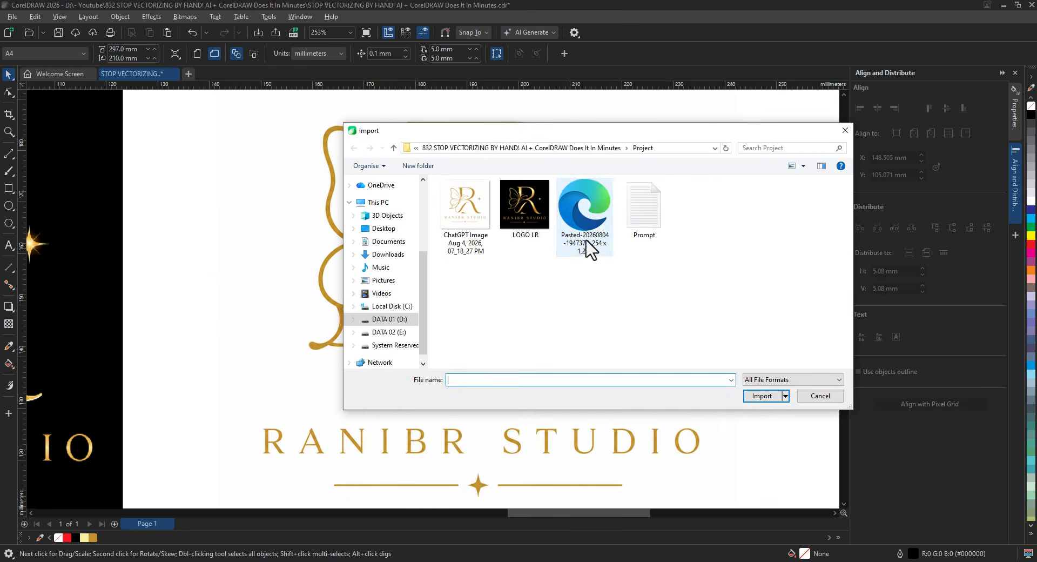
double_click(588, 241)
click(249, 127)
drag(383, 173, 449, 245)
scroll(432, 194, up, 10)
drag(400, 222, 409, 227)
- Follow the imported outline around the letter curl and R base to check alignment
scroll(446, 236, down, 2)
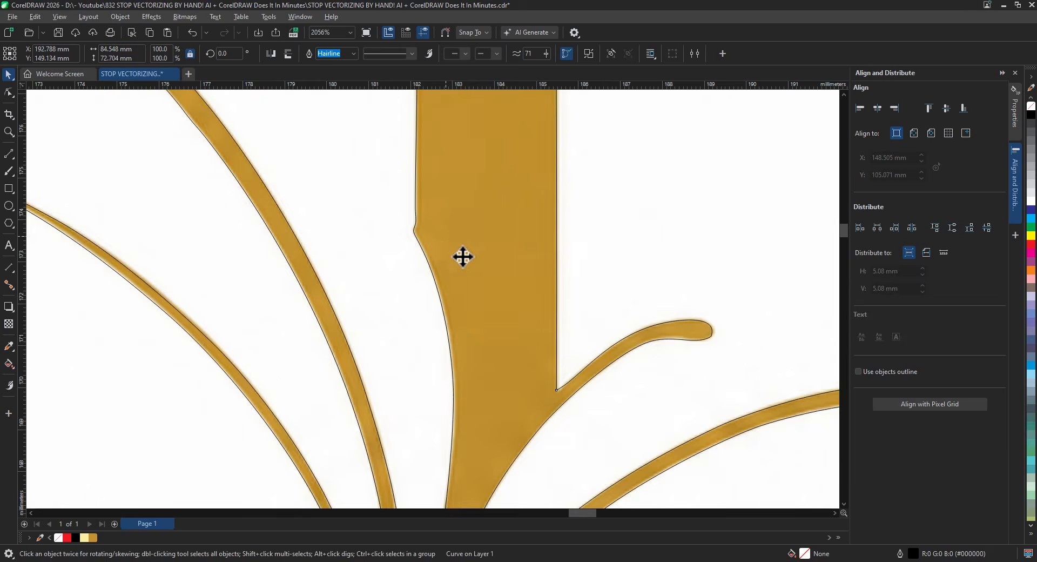
scroll(463, 257, down, 2)
drag(631, 396, 423, 217)
scroll(600, 236, up, 2)
scroll(600, 236, down, 2)
drag(696, 229, 373, 231)
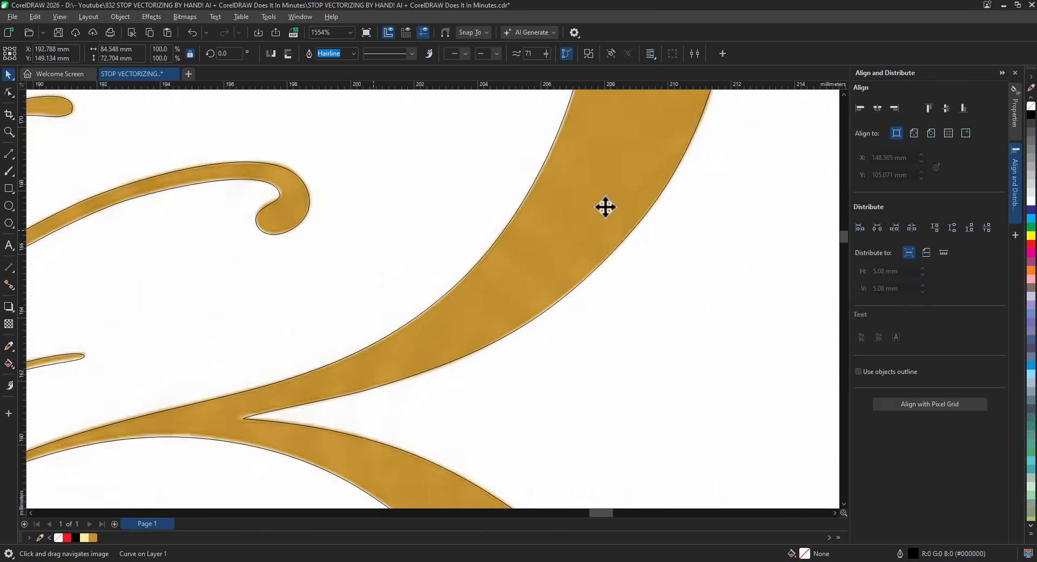
drag(606, 207, 565, 301)
drag(503, 465, 553, 229)
scroll(554, 229, down, 2)
drag(508, 400, 567, 193)
drag(423, 394, 513, 319)
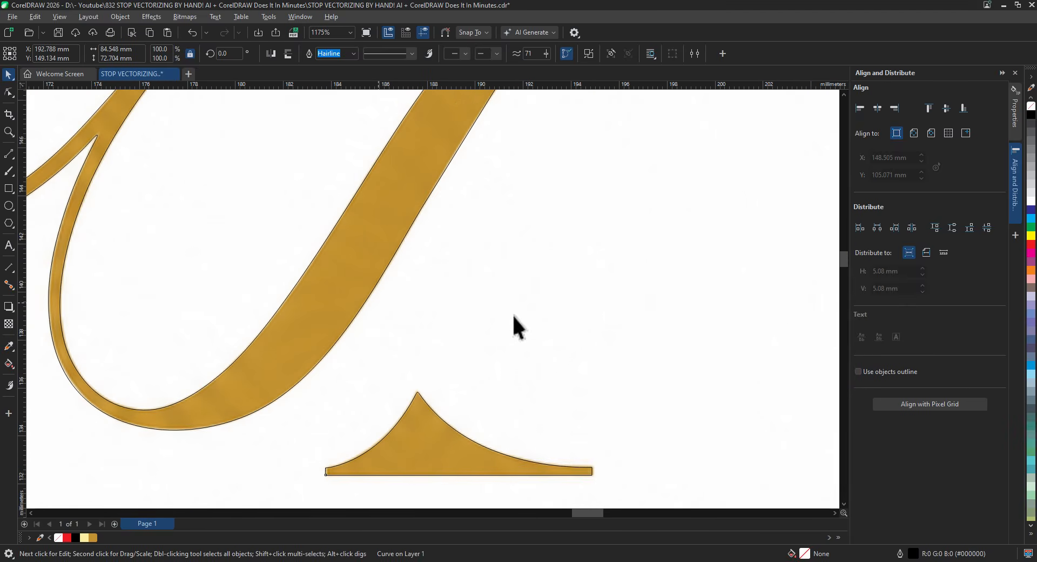
- Give the curve a red 0.5 pt outline and inspect its fit along the logo
right_click(1033, 250)
click(354, 54)
click(336, 95)
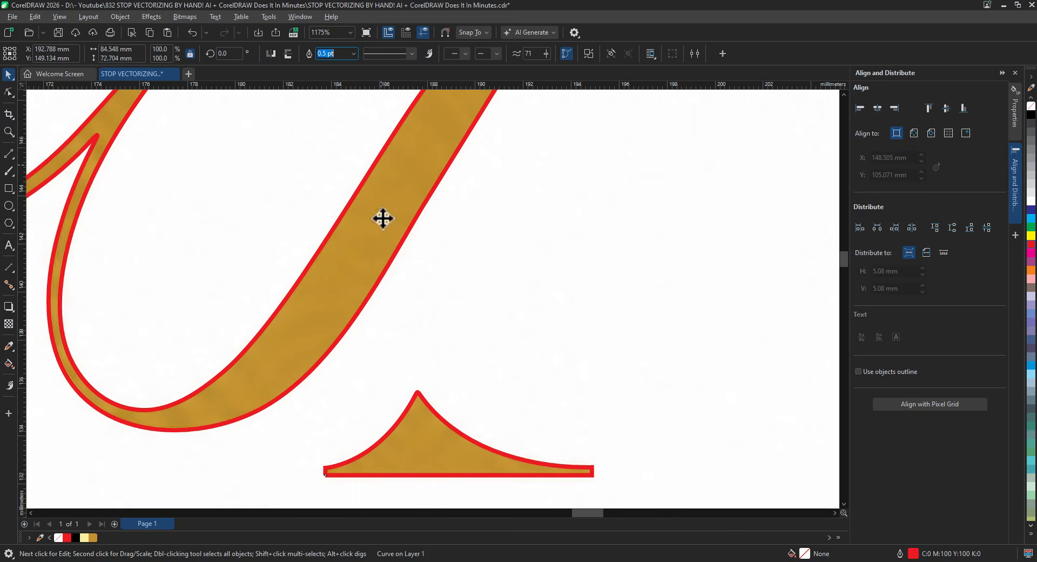
drag(368, 484, 452, 202)
drag(422, 269, 674, 267)
drag(461, 234, 632, 283)
drag(562, 108, 498, 341)
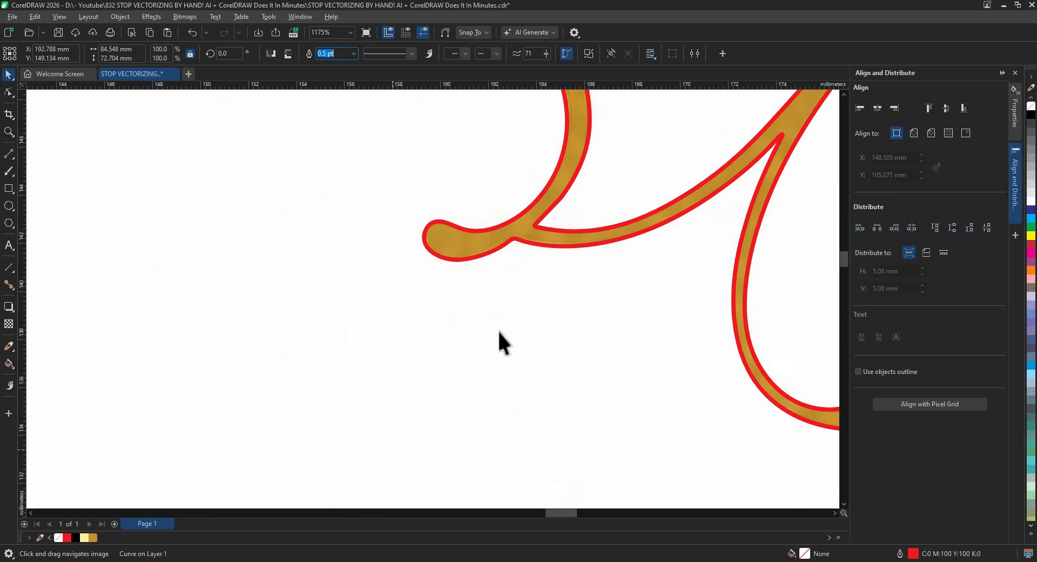
drag(627, 111, 210, 496)
- Set the red outline back to Hairline and check the fit along the upper branch and wing
click(354, 54)
click(339, 77)
scroll(514, 238, up, 4)
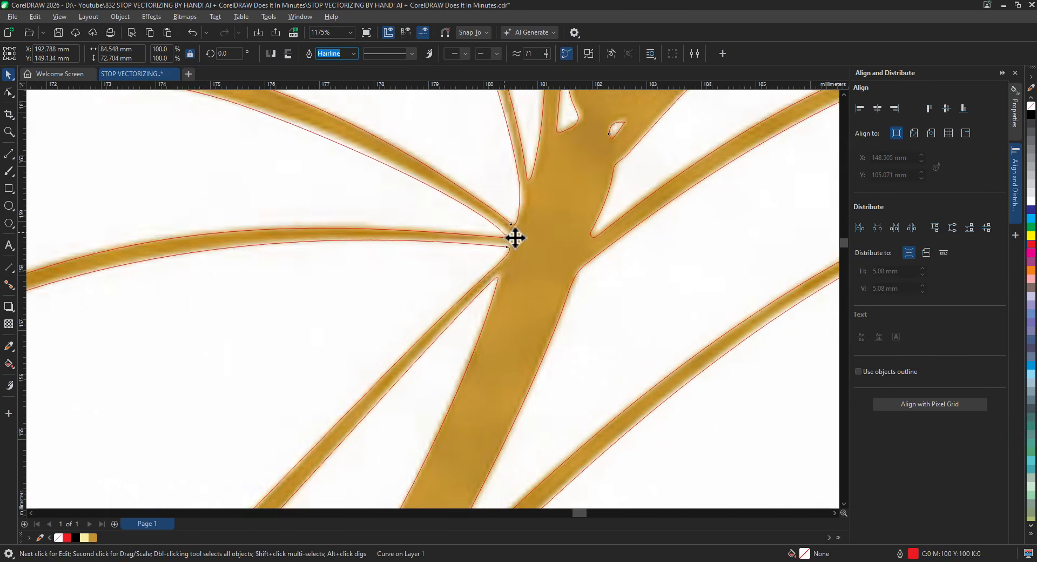
scroll(518, 248, down, 2)
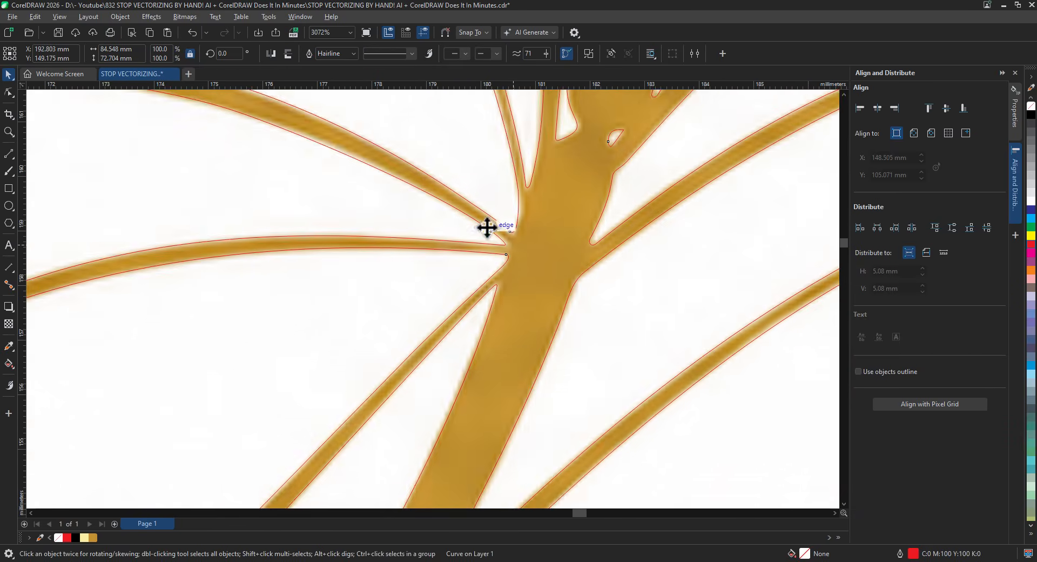
drag(486, 228, 797, 398)
drag(417, 251, 775, 435)
drag(456, 295, 408, 487)
drag(432, 178, 407, 497)
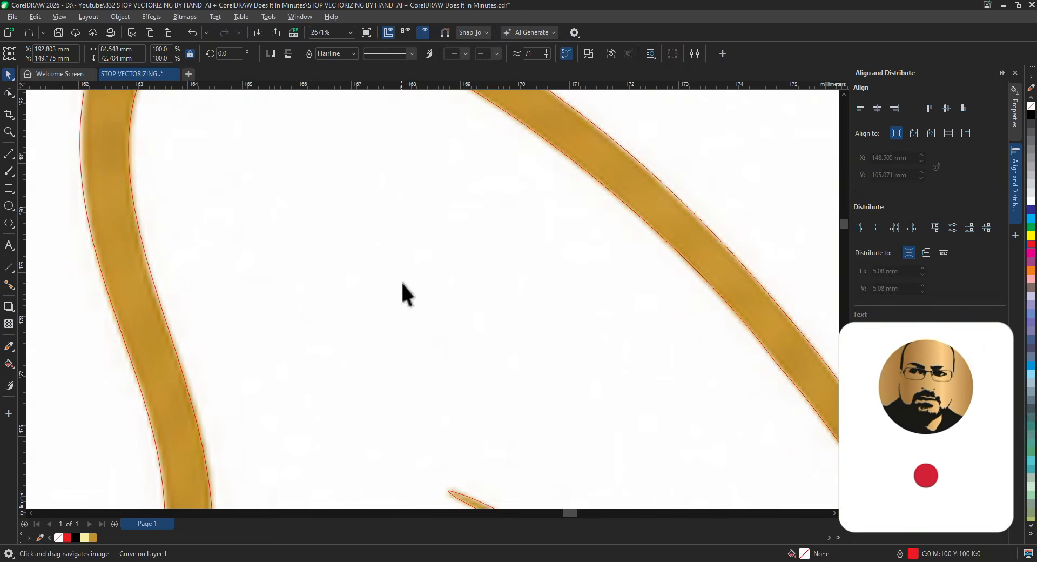
scroll(401, 281, down, 4)
drag(525, 424, 418, 269)
scroll(388, 240, down, 1)
click(9, 92)
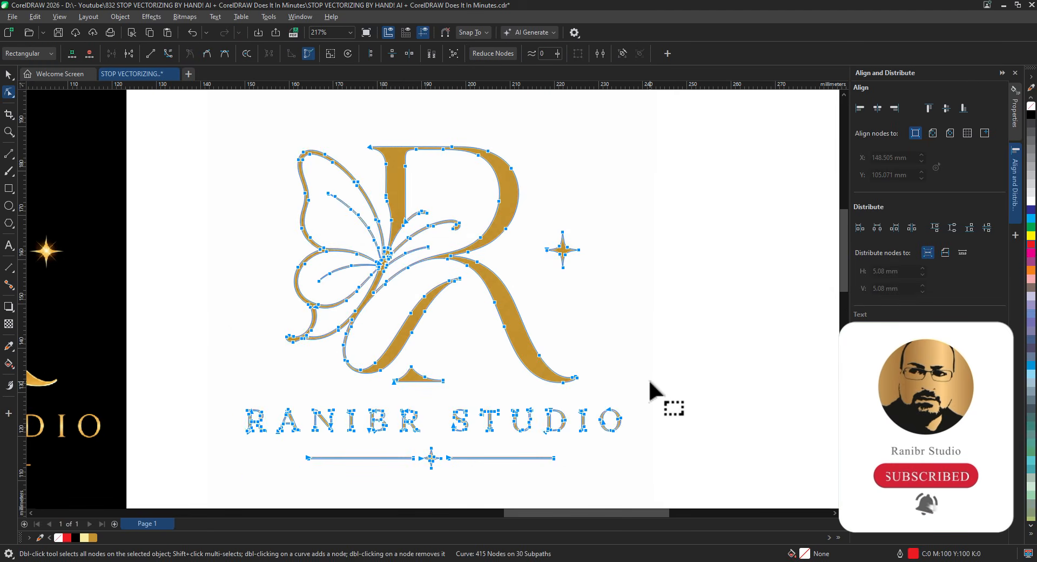
- Apply Reduce Nodes to the imported curve, cutting it from 415 to 320 nodes
click(489, 53)
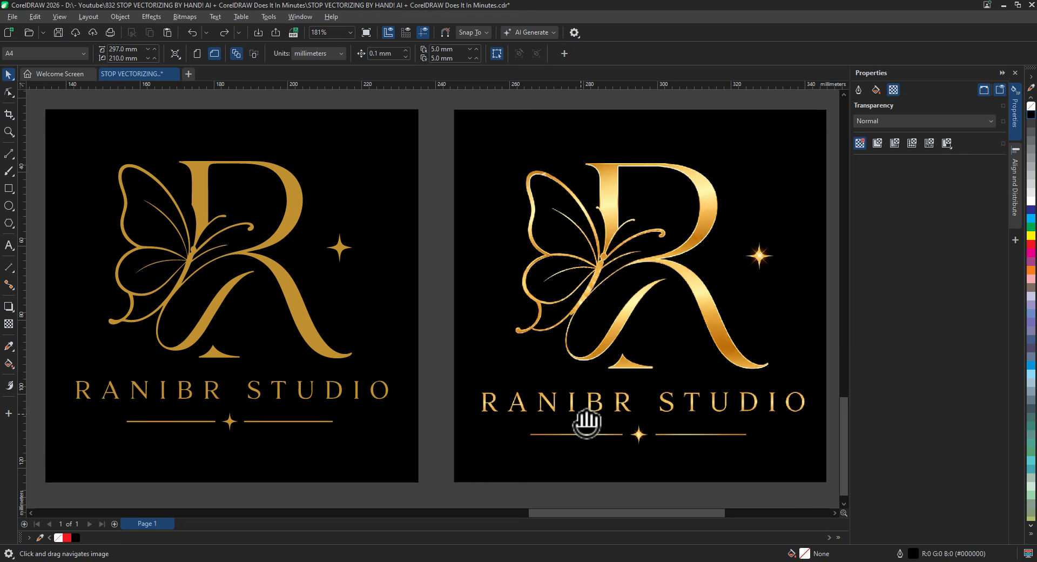
- Give the butterfly R a linear fountain fill, sampling its top stop's gold from the reference logo
click(219, 345)
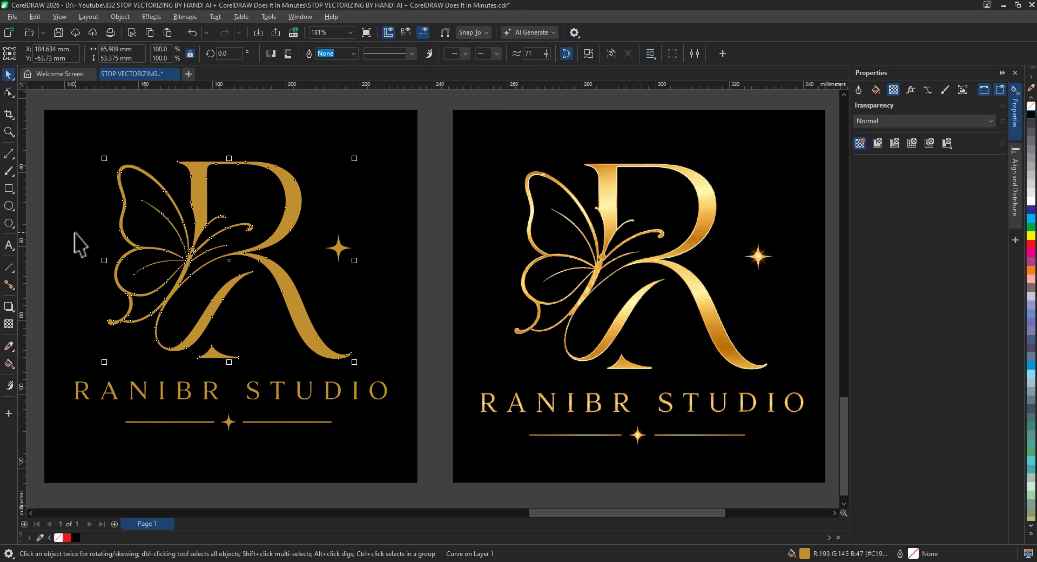
click(11, 365)
drag(225, 161, 225, 161)
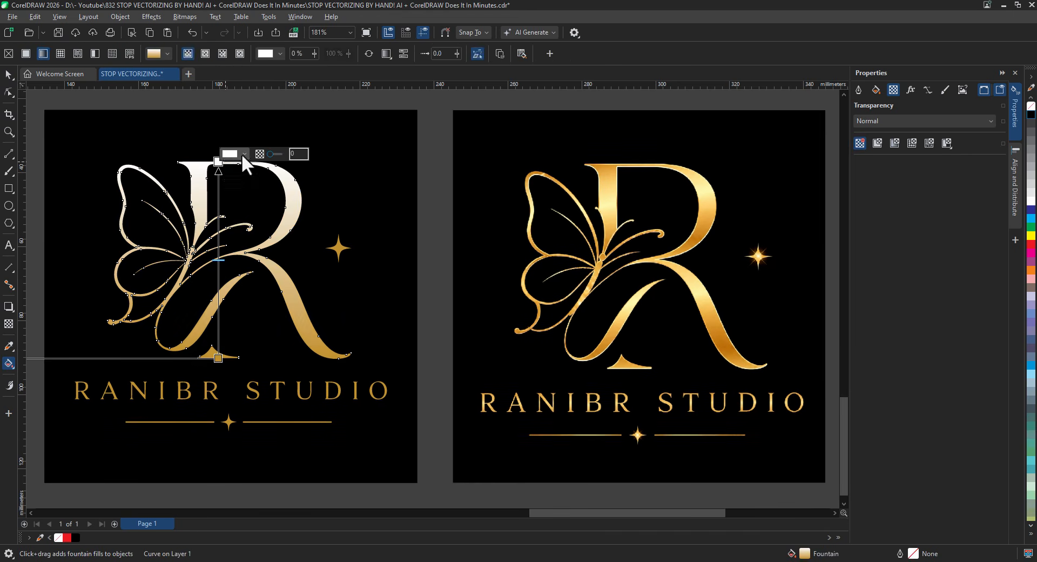
click(244, 154)
click(333, 322)
click(605, 169)
- Sample the gradient's bottom stop colour from the reference logo's gold
click(219, 358)
click(244, 351)
click(333, 518)
click(595, 355)
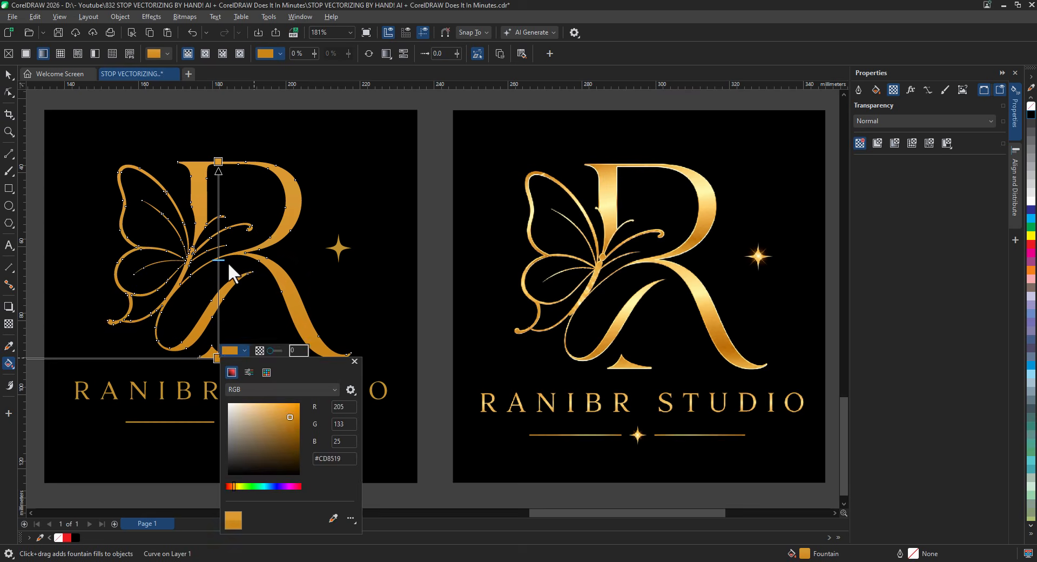
click(218, 222)
- Add a midpoint stop to the R's gradient coloured light gold from the reference
double_click(218, 202)
click(244, 195)
click(333, 363)
click(711, 197)
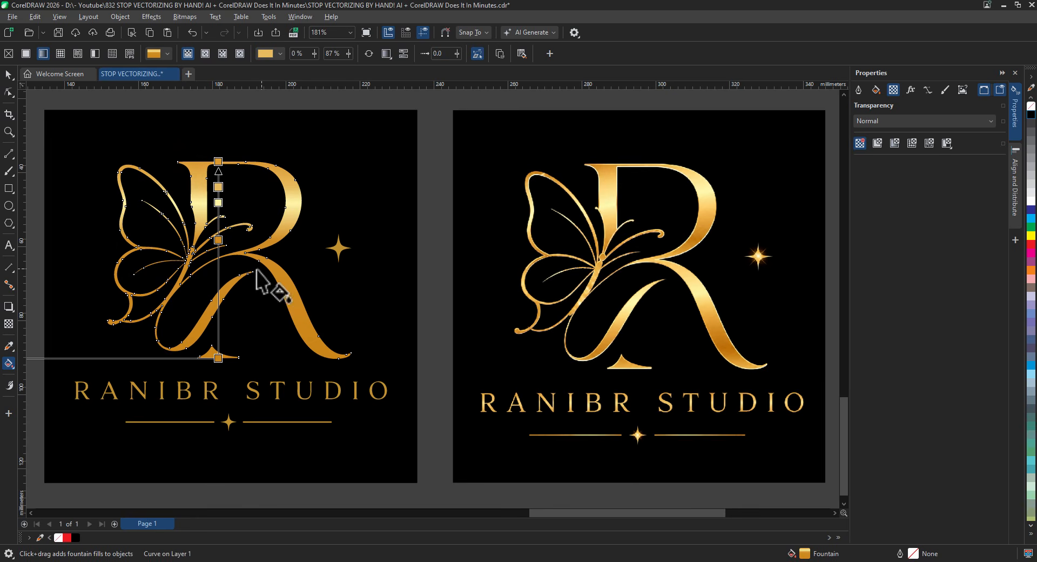
- Add pale-gold and 15% stops to the R's gradient, reposition a stop and adjust the fill spread
double_click(218, 299)
click(244, 292)
click(334, 459)
click(702, 192)
click(220, 276)
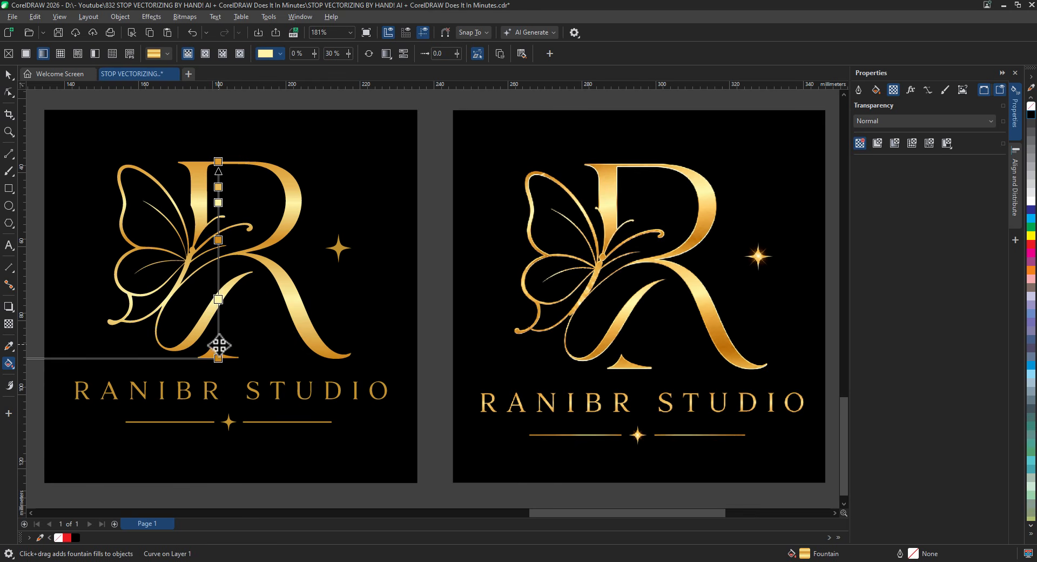
double_click(218, 329)
drag(222, 240, 221, 236)
drag(238, 254, 282, 253)
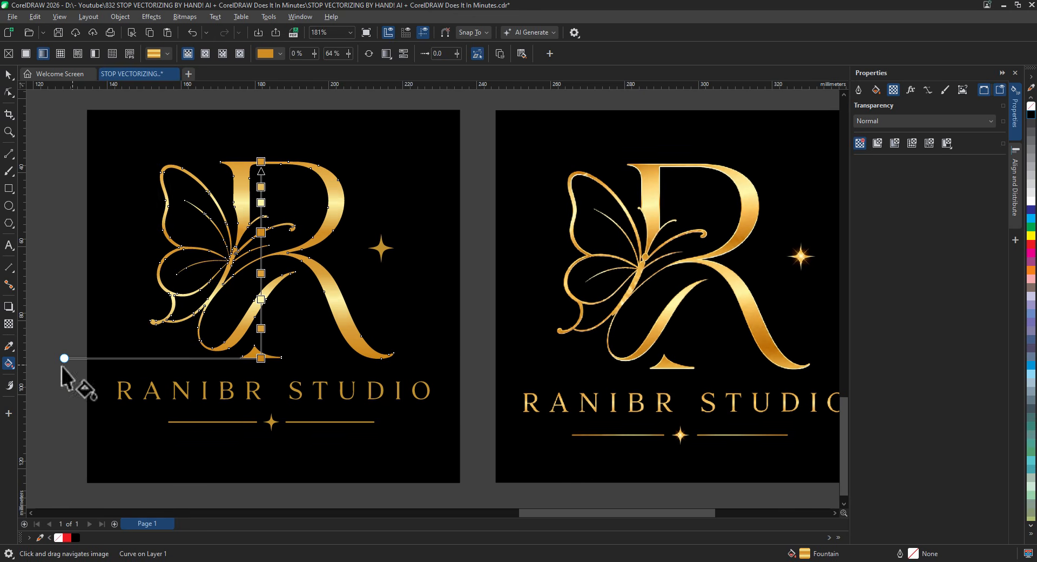
drag(65, 358, 74, 378)
drag(320, 353, 290, 342)
- Copy the R's gold fountain fill onto the RANIBR STUDIO lettering and raise its lower stop
click(272, 384)
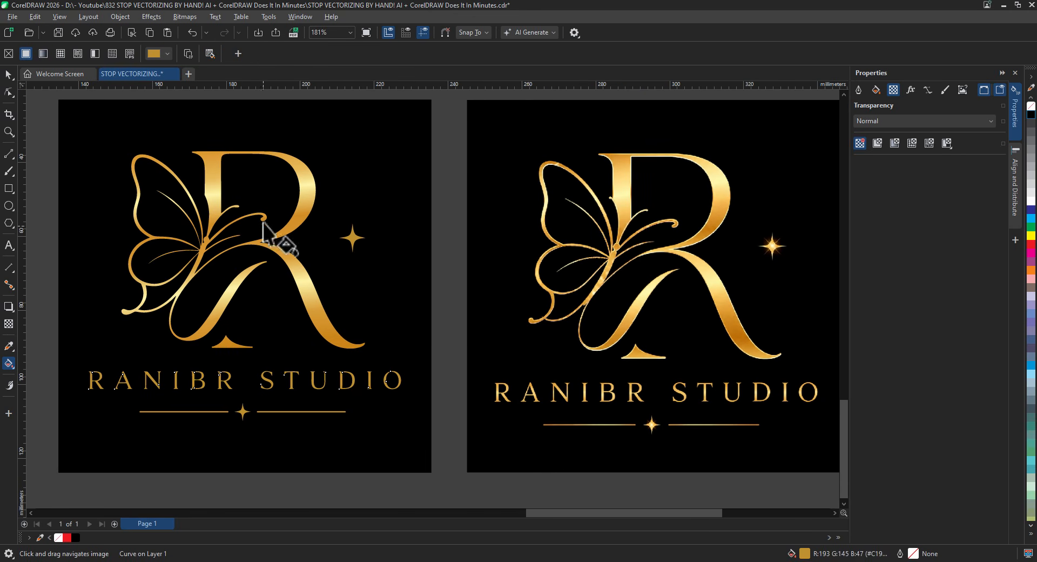
click(301, 193)
scroll(232, 382, up, 5)
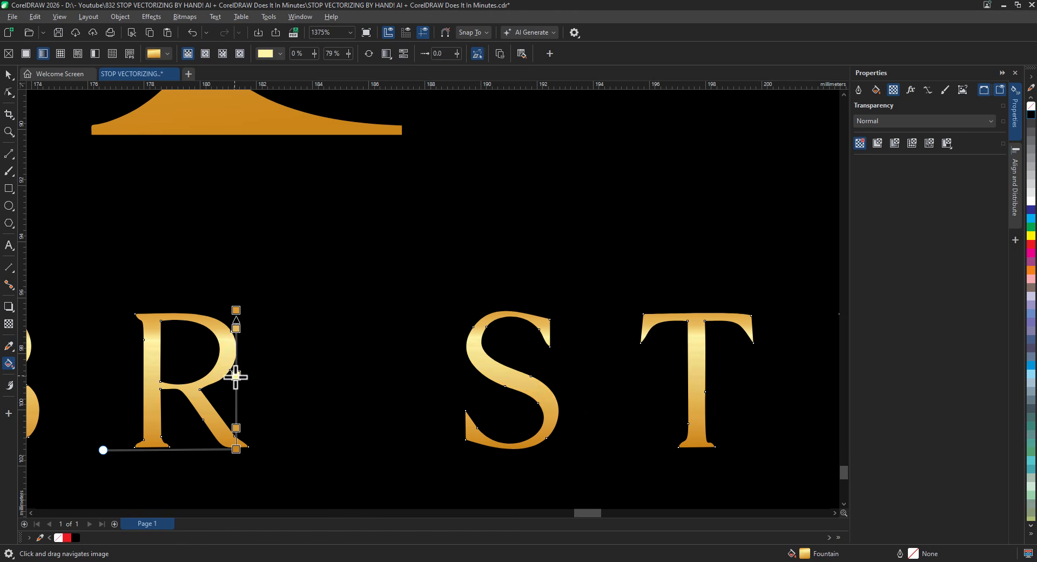
drag(236, 428, 237, 412)
scroll(406, 435, down, 4)
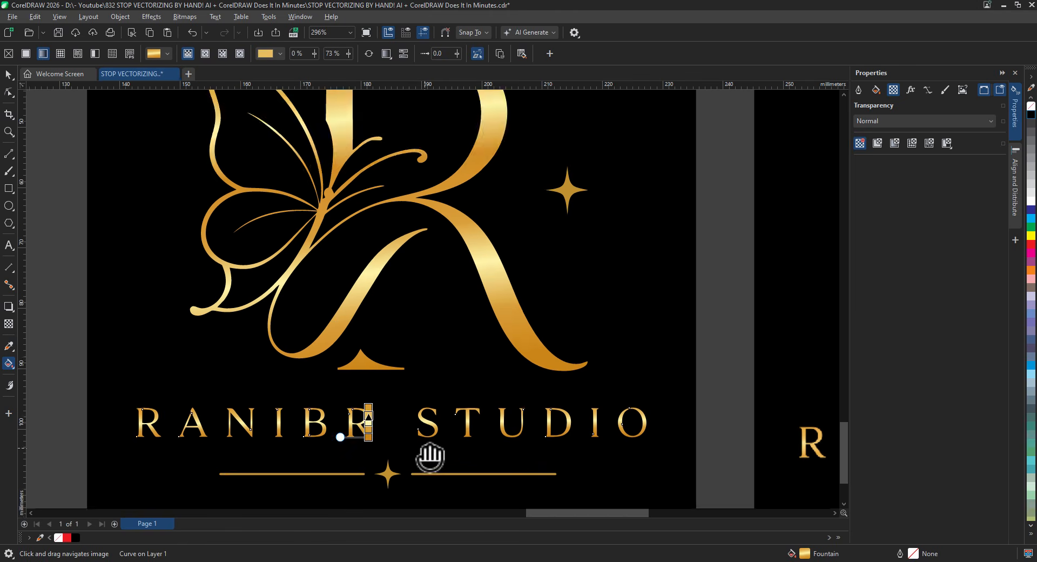
- Apply the gold gradient to the left and right divider lines
drag(427, 458, 433, 377)
click(336, 393)
click(465, 394)
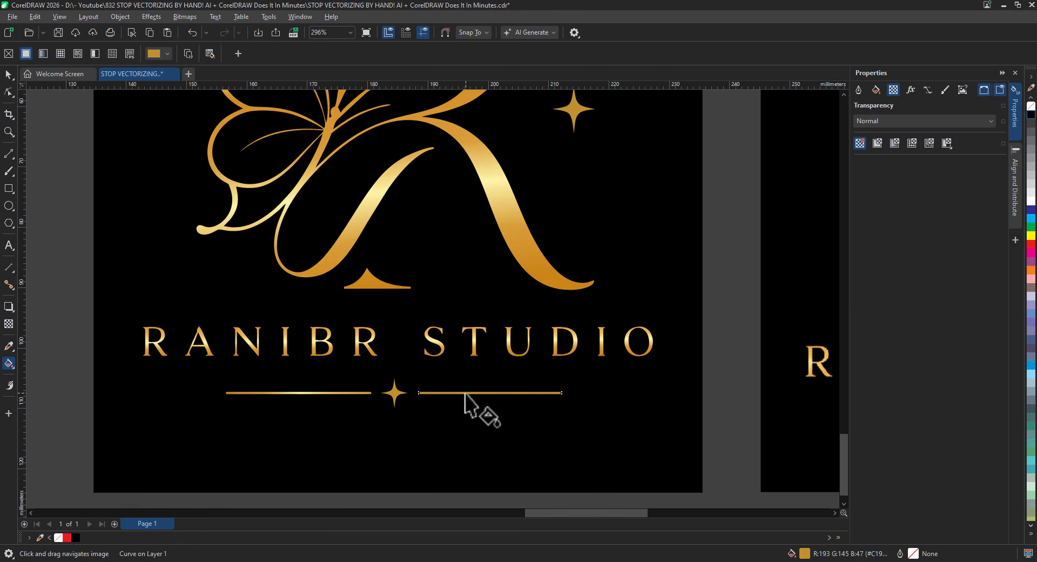
scroll(289, 393, right, 3)
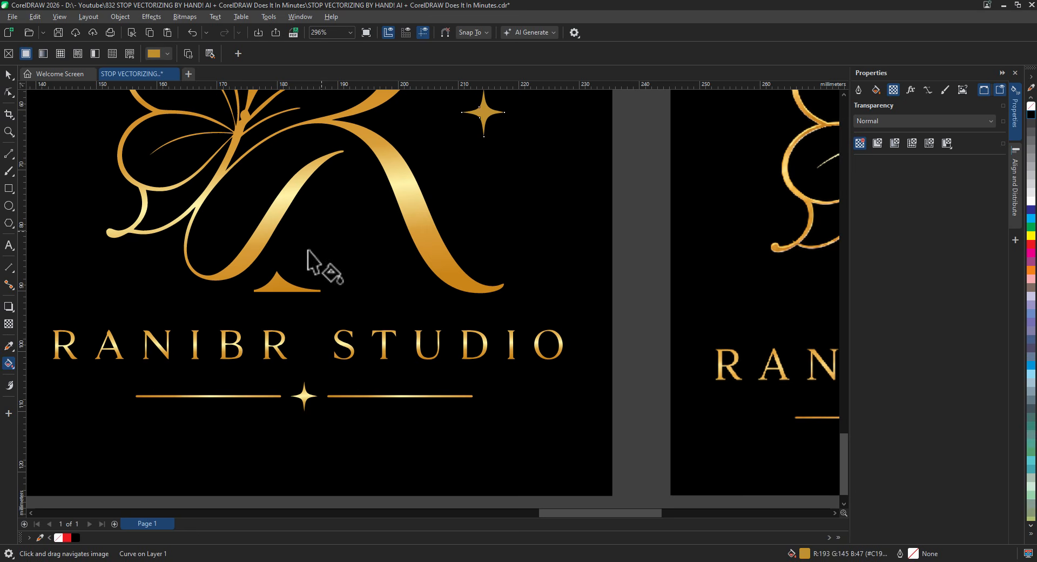
- Deselect everything and frame both logos side by side for comparison
click(9, 75)
click(638, 345)
scroll(584, 346, down, 4)
drag(584, 346, 420, 400)
scroll(419, 400, up, 1)
scroll(416, 400, down, 1)
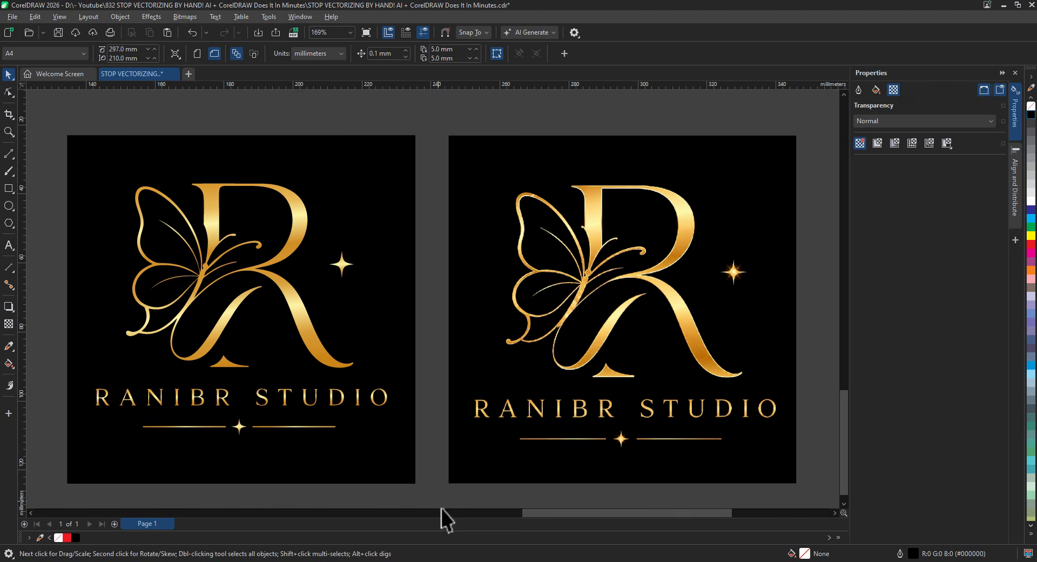